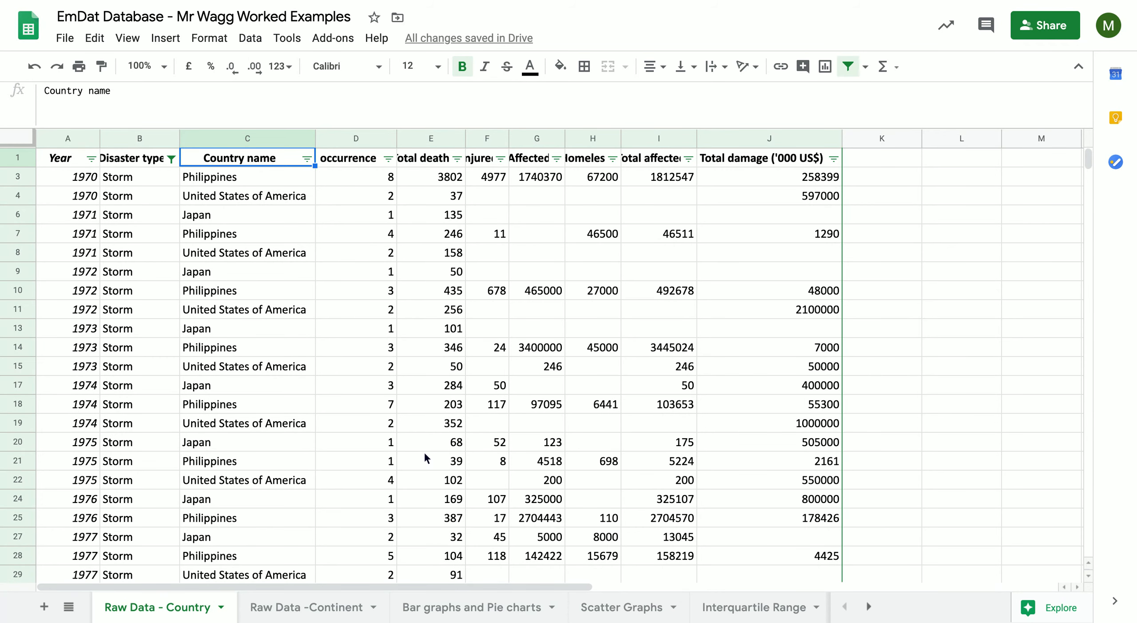
Step: On the Interquartile Range sheet, enter USA as the column header in B1
click(742, 610)
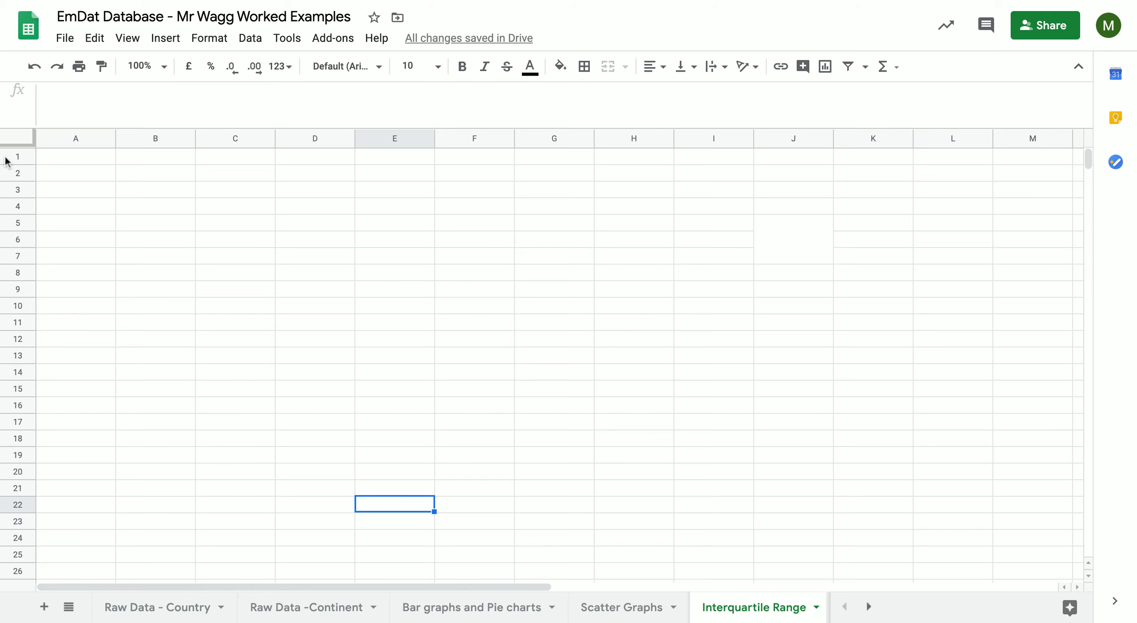
click(159, 162)
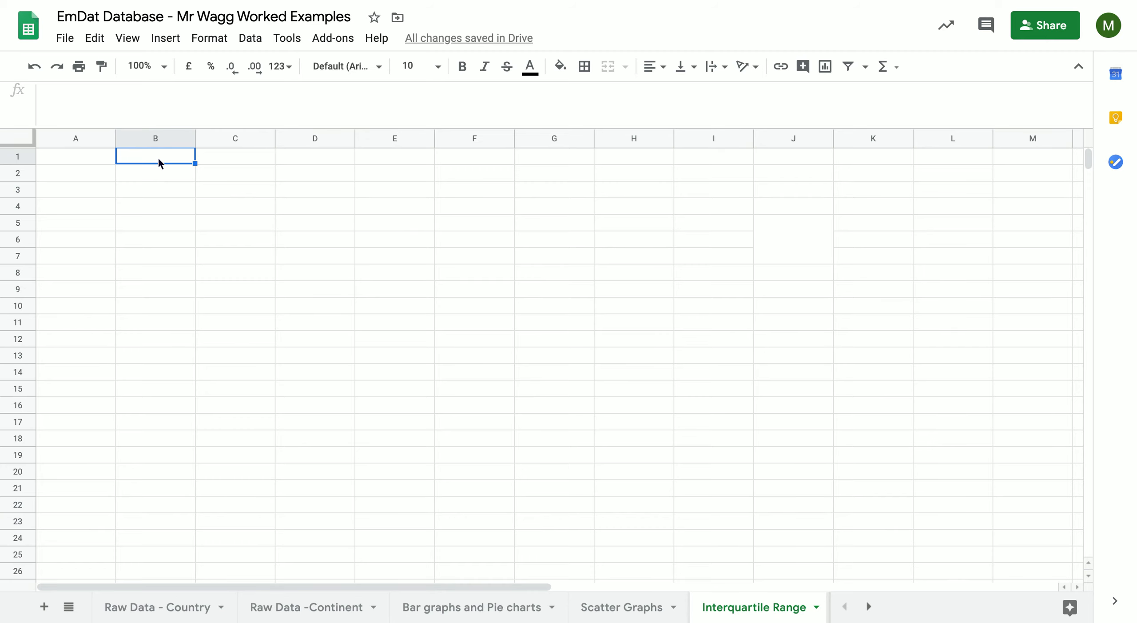
text(United)
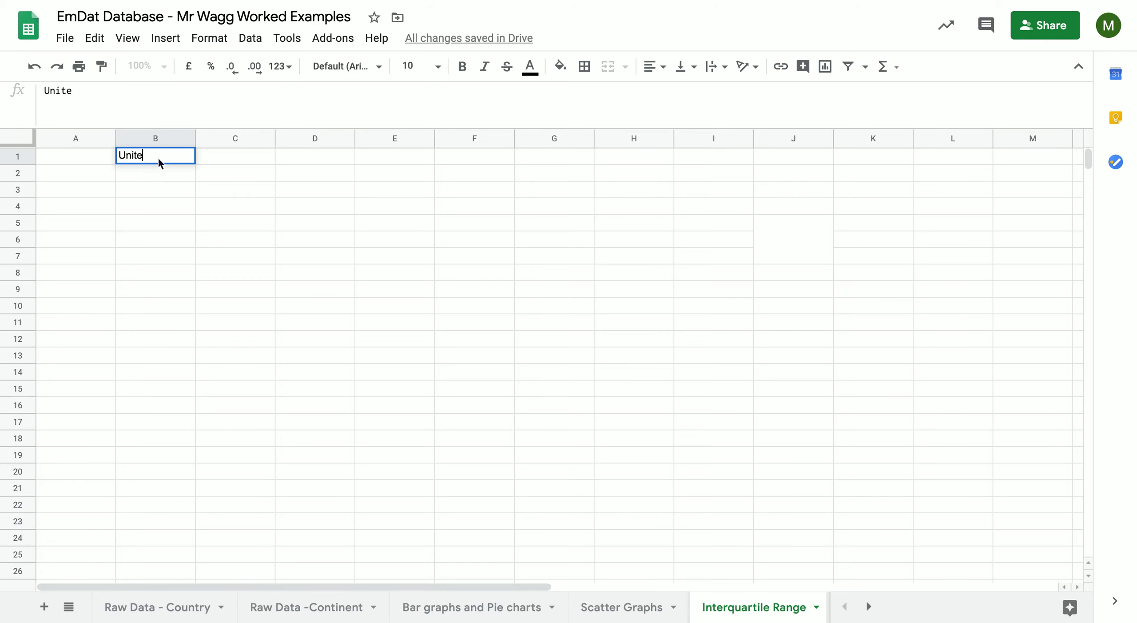
key(BackSpace)
key(BackSpace)
key(BackSpace)
key(BackSpace)
key(BackSpace)
text(SA)
key(Tab)
Step: Enter the column headers Haiti, Japan and Philippines in C1, D1 and E1
text(Haiti)
key(Tab)
text(Japan)
key(Tab)
text(Phil)
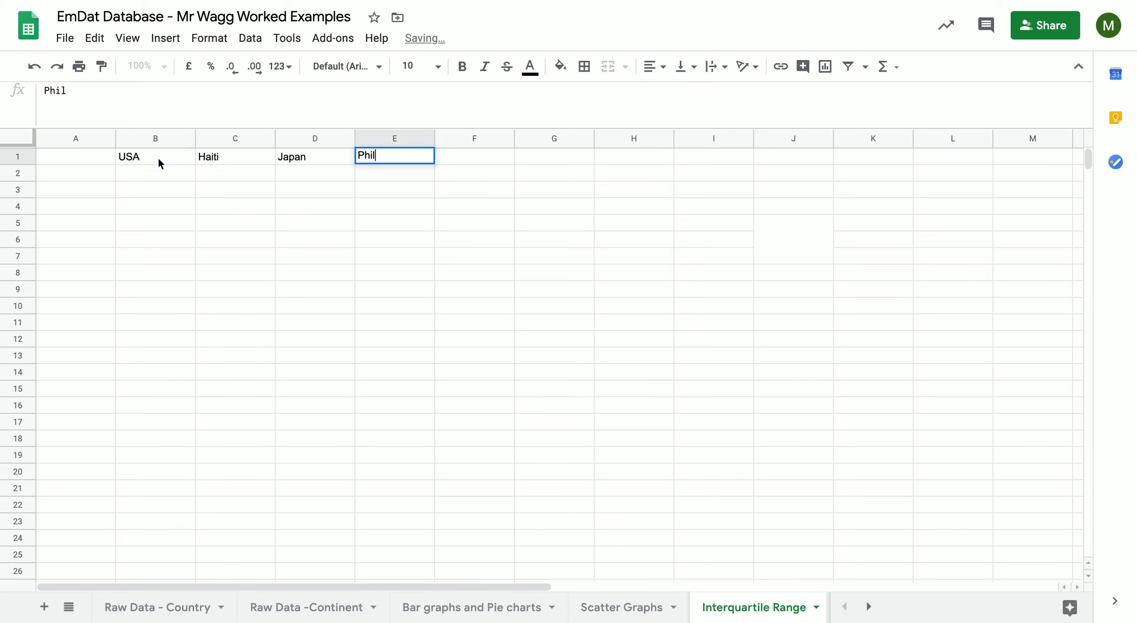
text(ippines)
key(Tab)
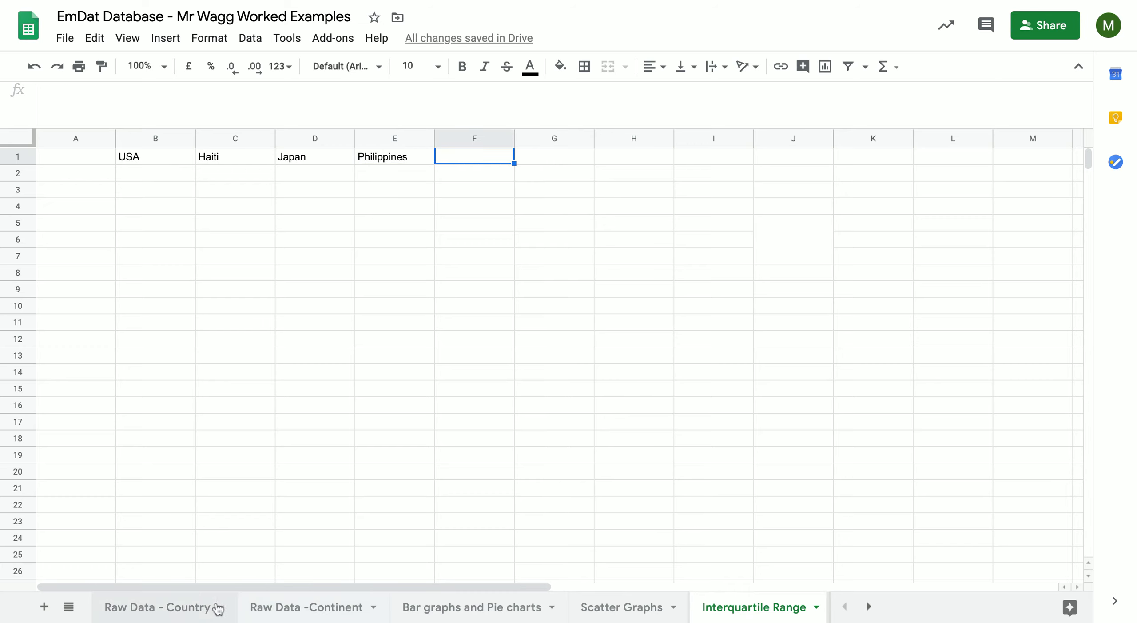
Step: Filter the Country name column of the Raw Data - Country sheet to show only Haiti
click(173, 617)
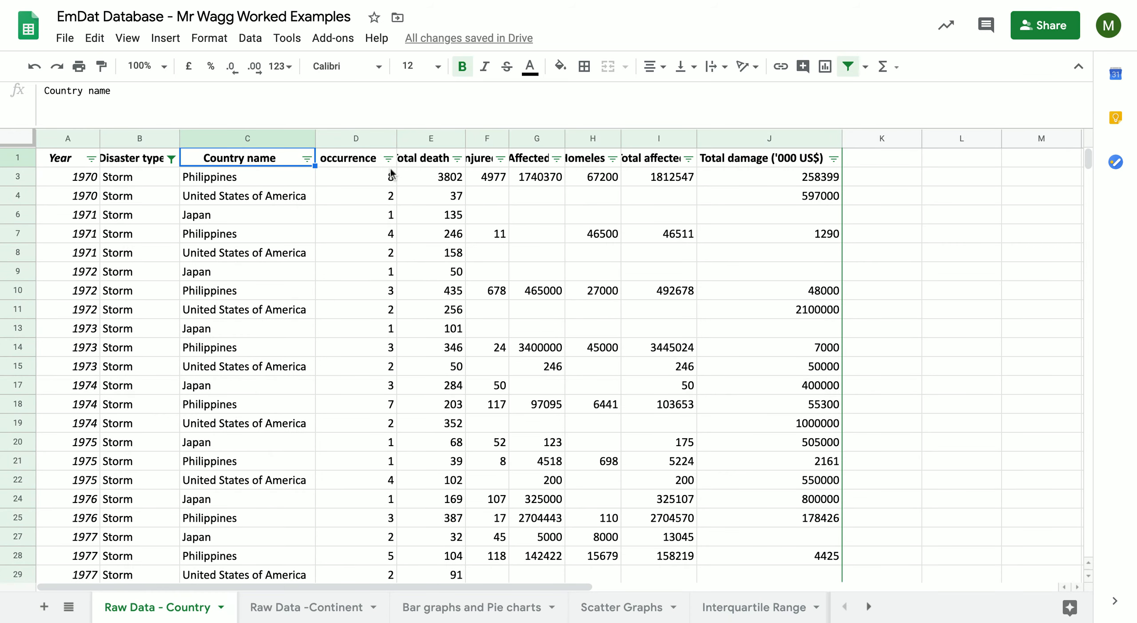
click(307, 159)
click(142, 422)
click(154, 354)
click(142, 447)
click(267, 560)
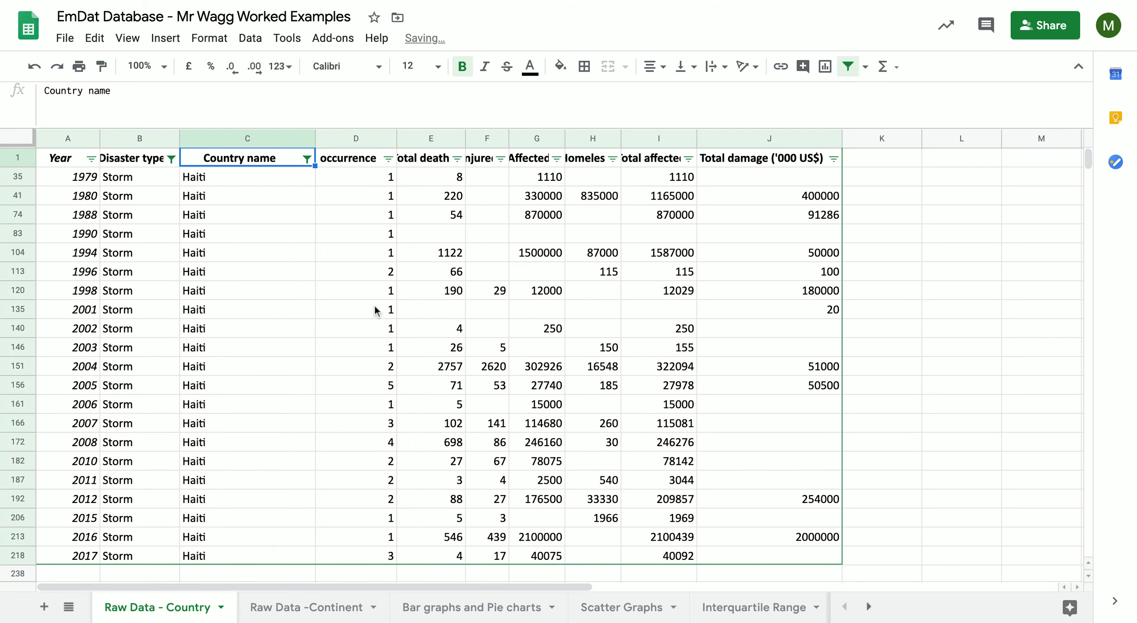
Step: Copy Haiti's filtered total deaths values into the Interquartile Range sheet, starting at C2
drag(431, 174, 431, 560)
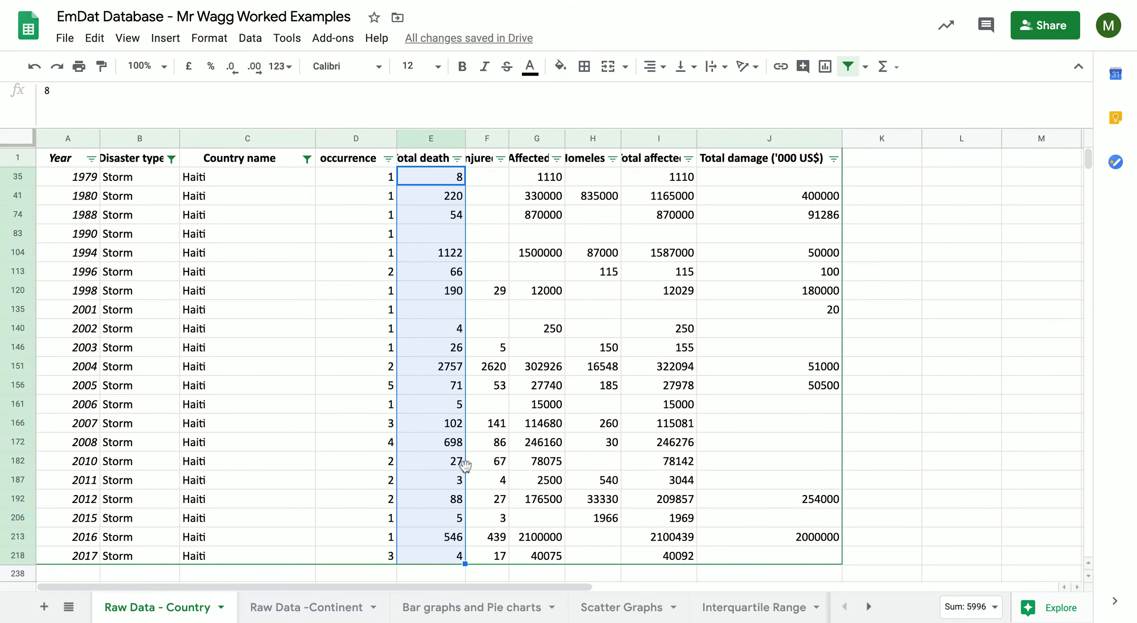
key(ctrl+c)
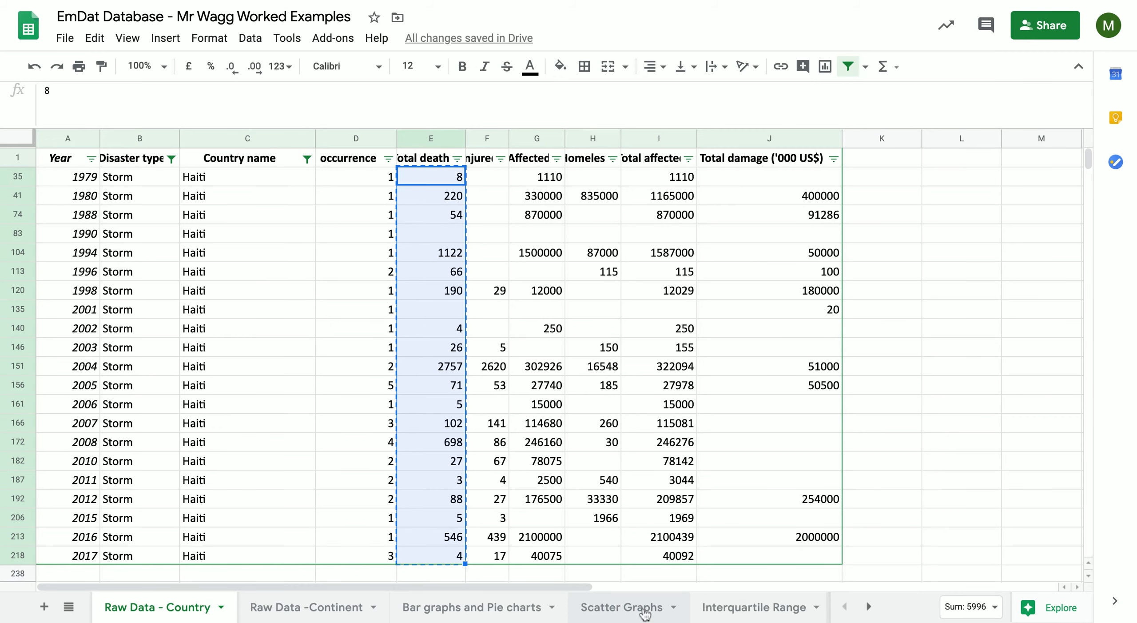
click(754, 607)
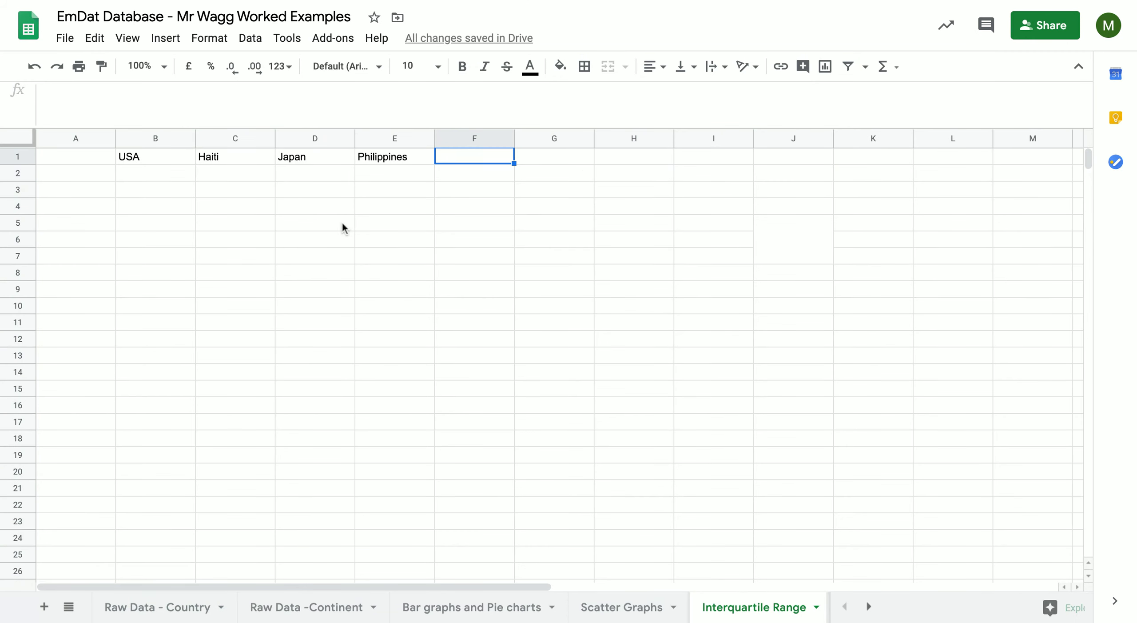
click(218, 174)
key(ctrl+v)
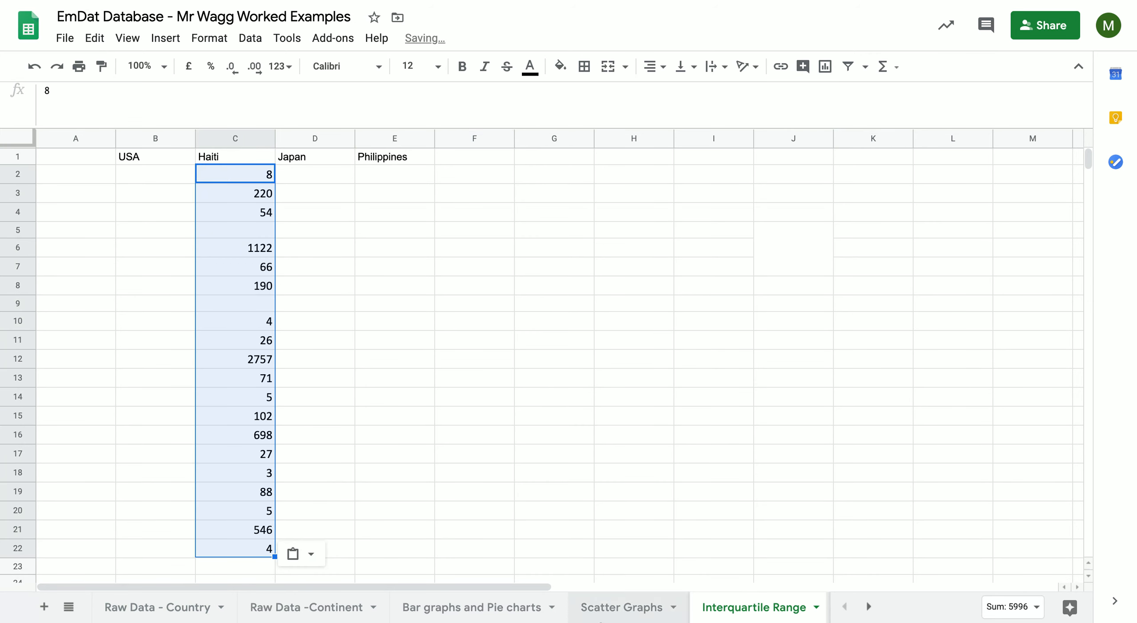
Step: Change the Country name filter on the Raw Data - Country sheet from Haiti to Japan only
click(189, 607)
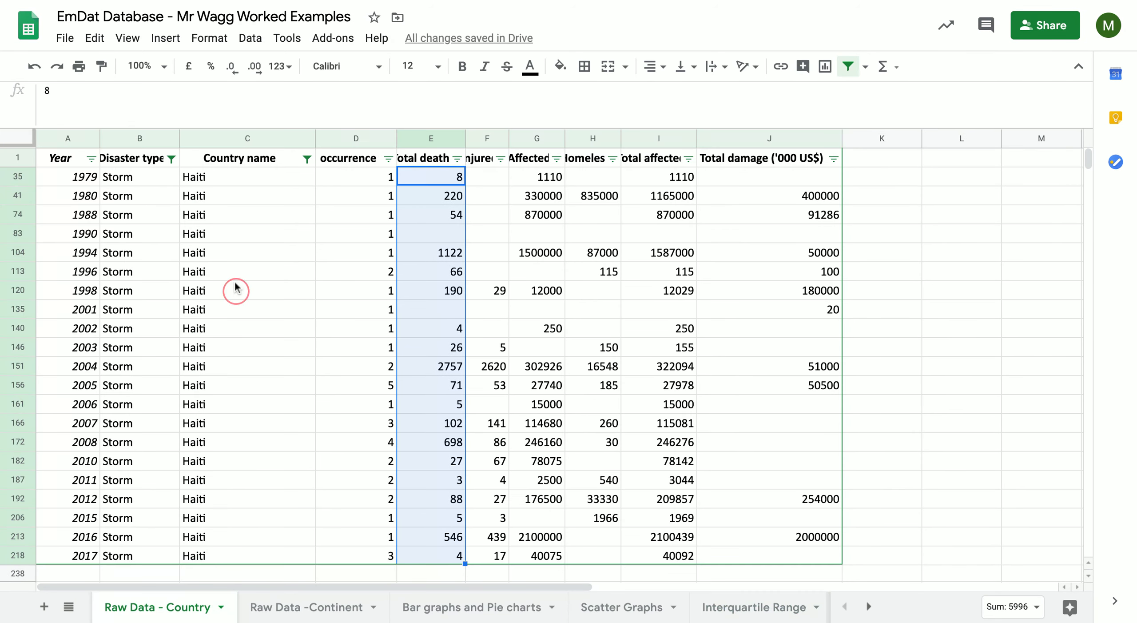
click(306, 158)
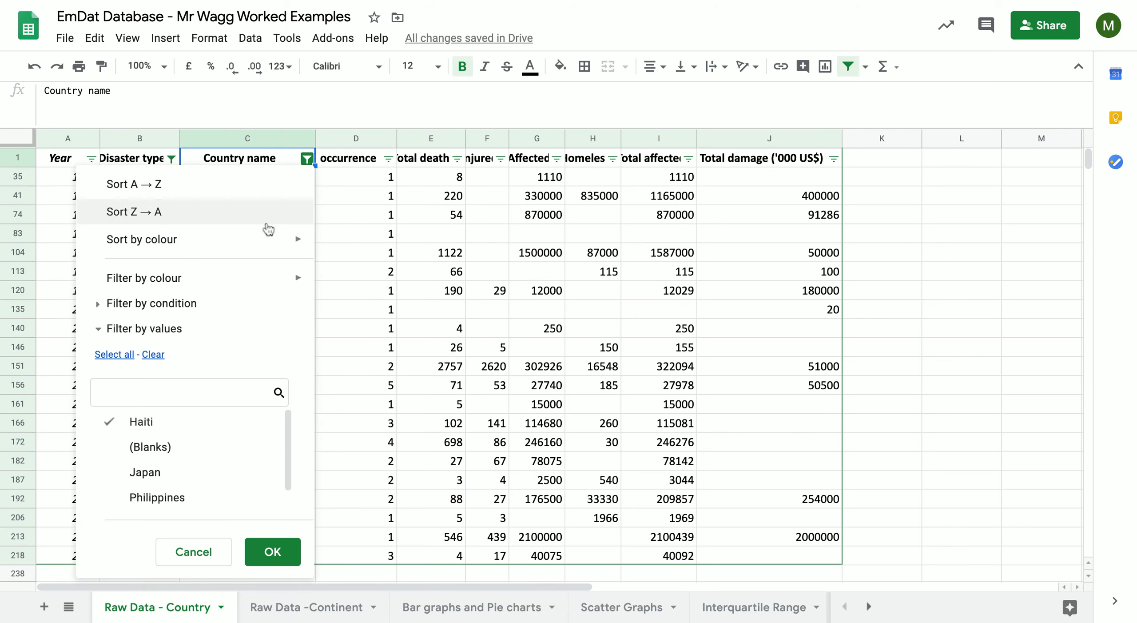
click(141, 421)
click(142, 471)
click(272, 551)
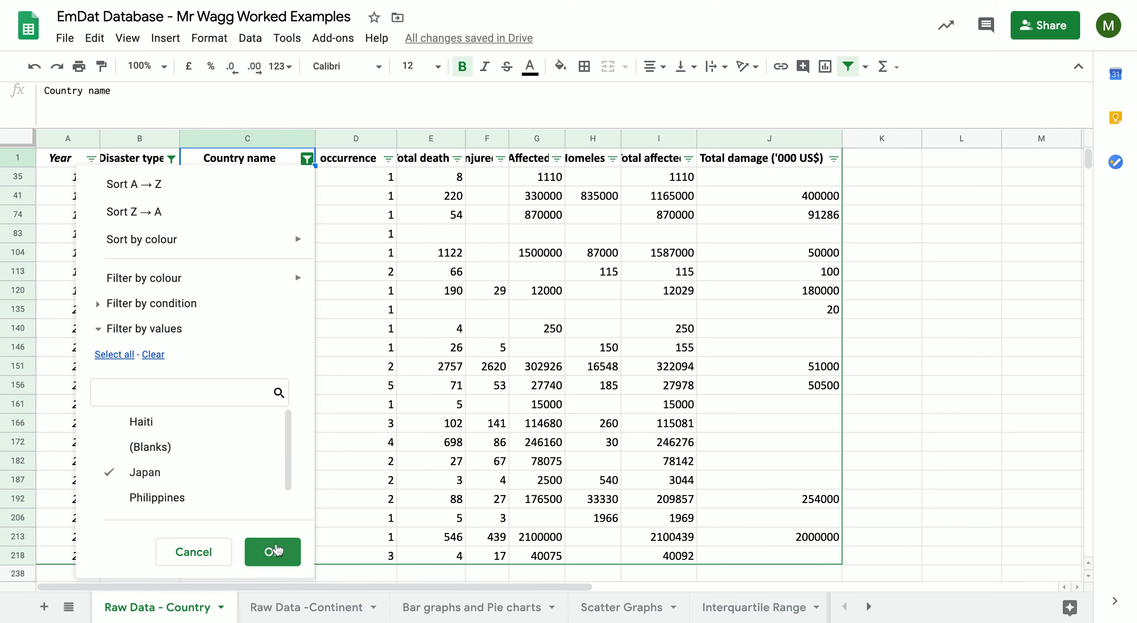
Step: Copy Japan's filtered occurrence values into the Interquartile Range sheet from D2 and check the column to its end
drag(366, 180, 369, 377)
key(ctrl+c)
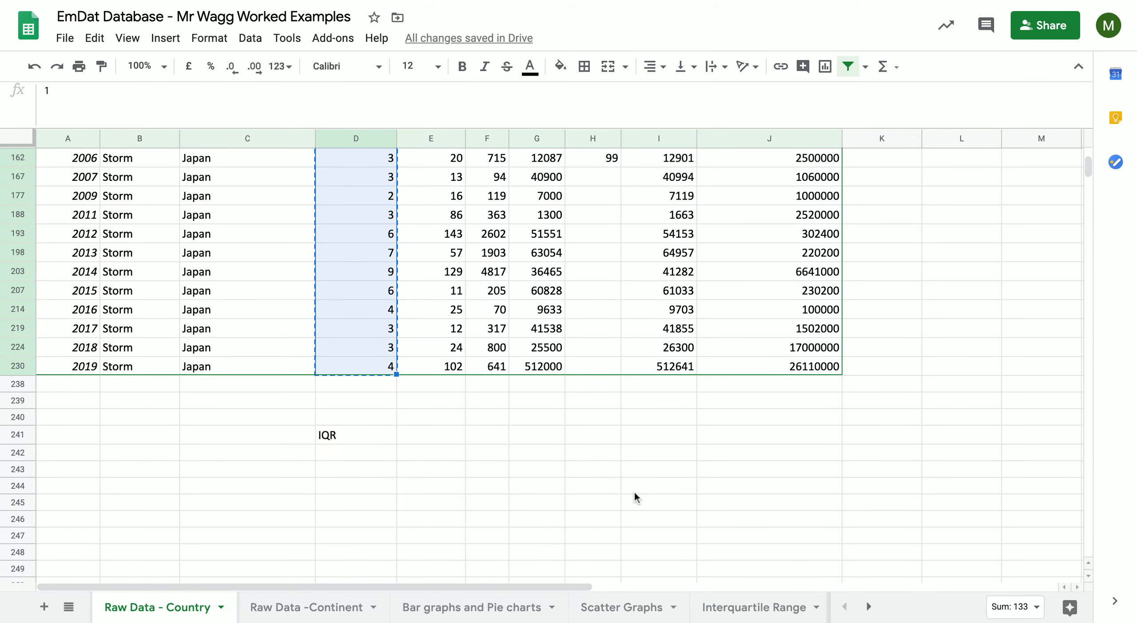
click(738, 608)
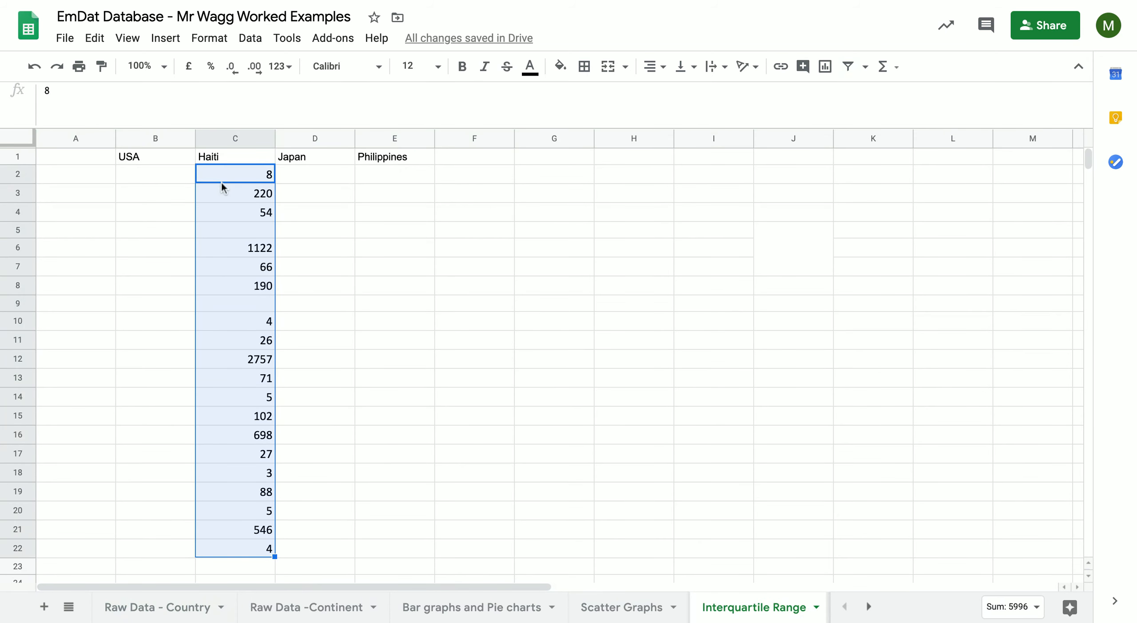
click(310, 174)
key(ctrl+v)
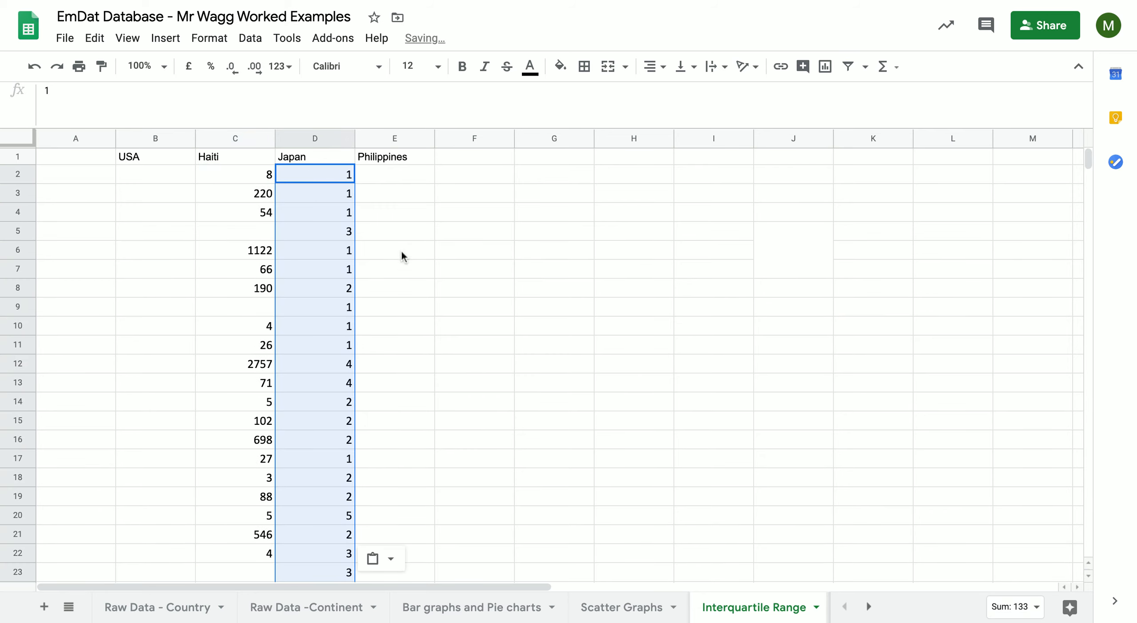
scroll(400, 262, down, 3)
scroll(398, 271, down, 3)
scroll(398, 242, down, 10)
scroll(398, 242, up, 3)
click(351, 256)
scroll(372, 252, up, 14)
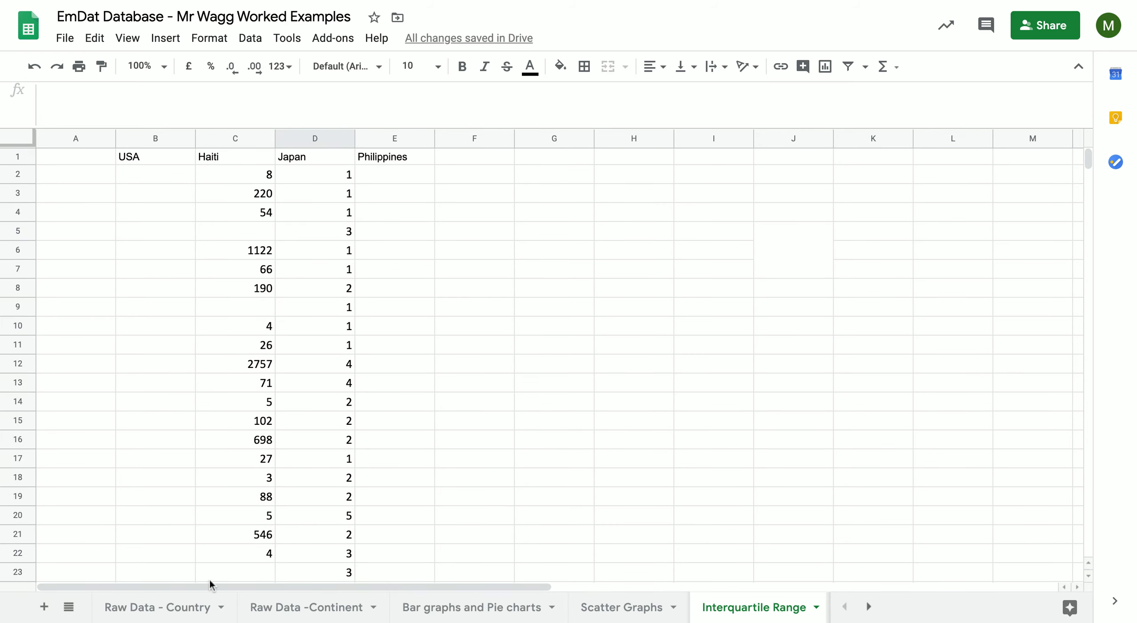
Step: Check which source column was copied for Japan and undo the paste in the Interquartile Range sheet
click(178, 606)
scroll(382, 347, up, 12)
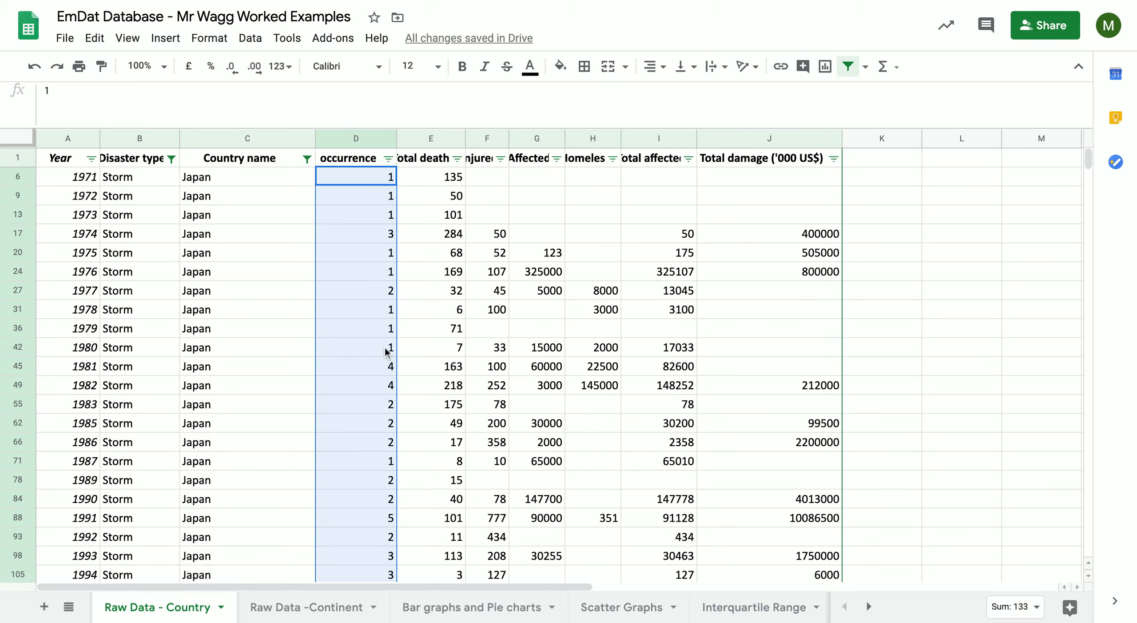
click(725, 616)
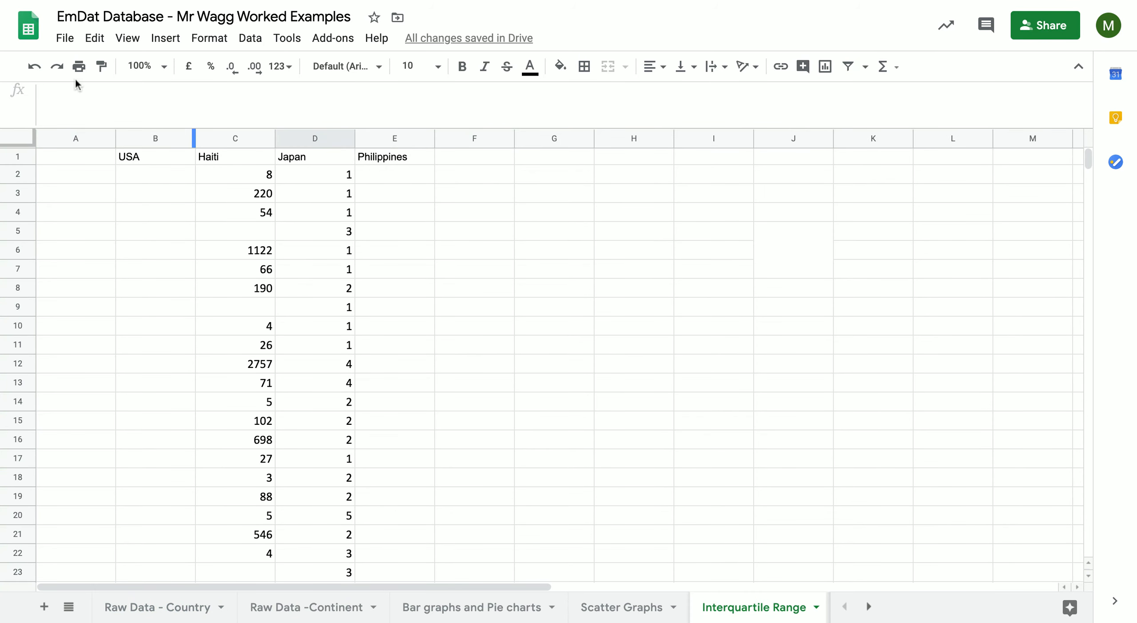
Step: Copy Japan's filtered total deaths values from the Raw Data - Country sheet into the Interquartile Range sheet at D2
click(157, 607)
scroll(444, 386, down, 10)
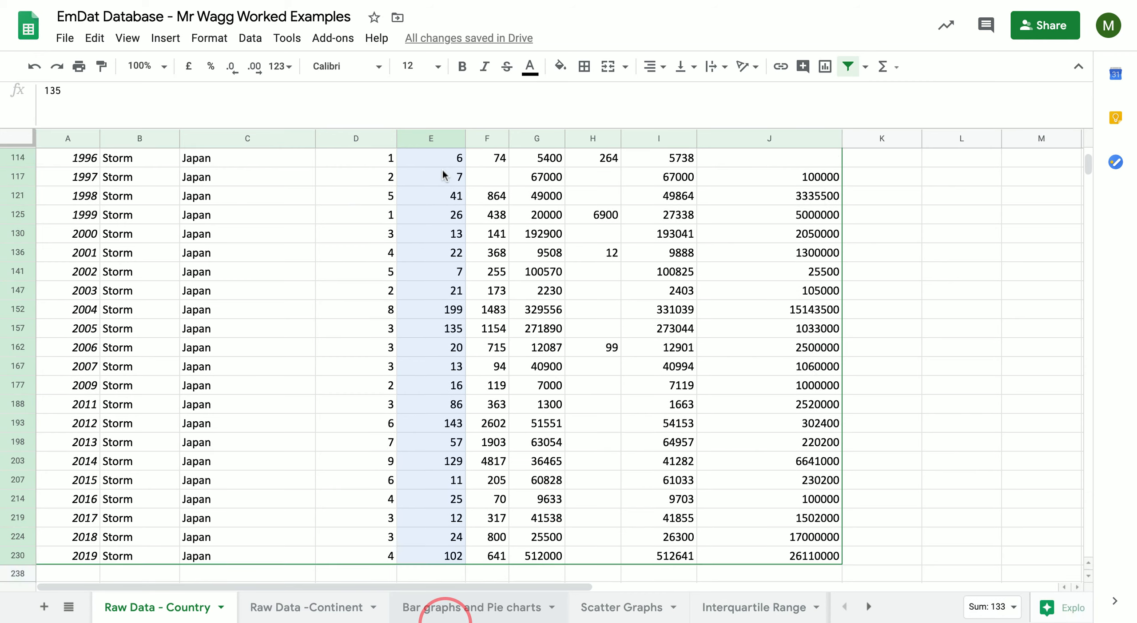
drag(438, 385, 444, 403)
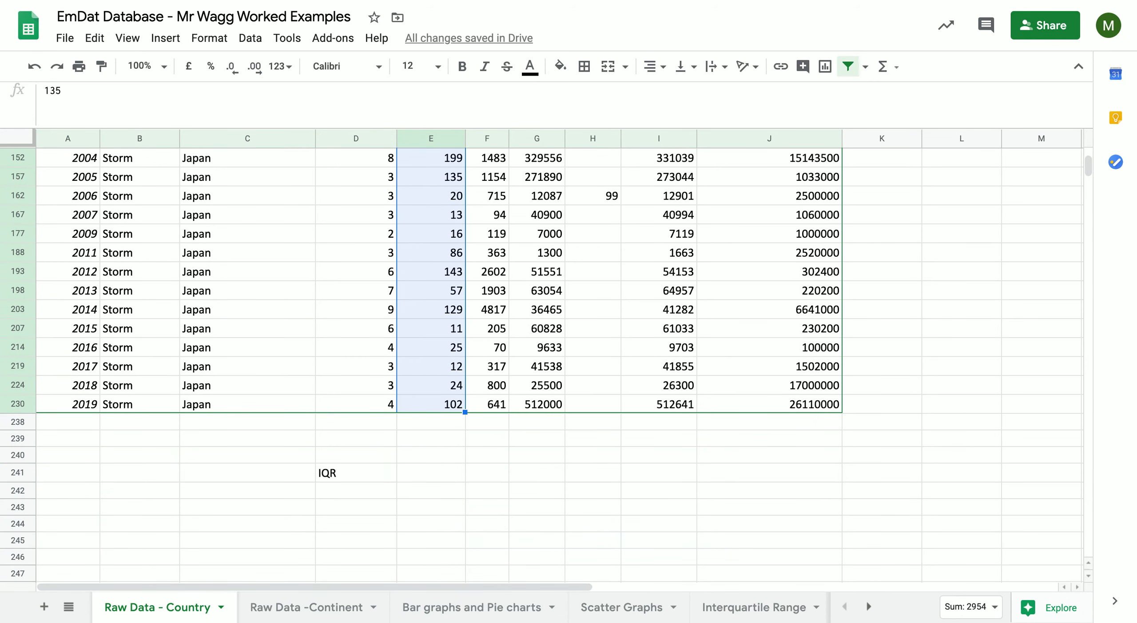
click(745, 607)
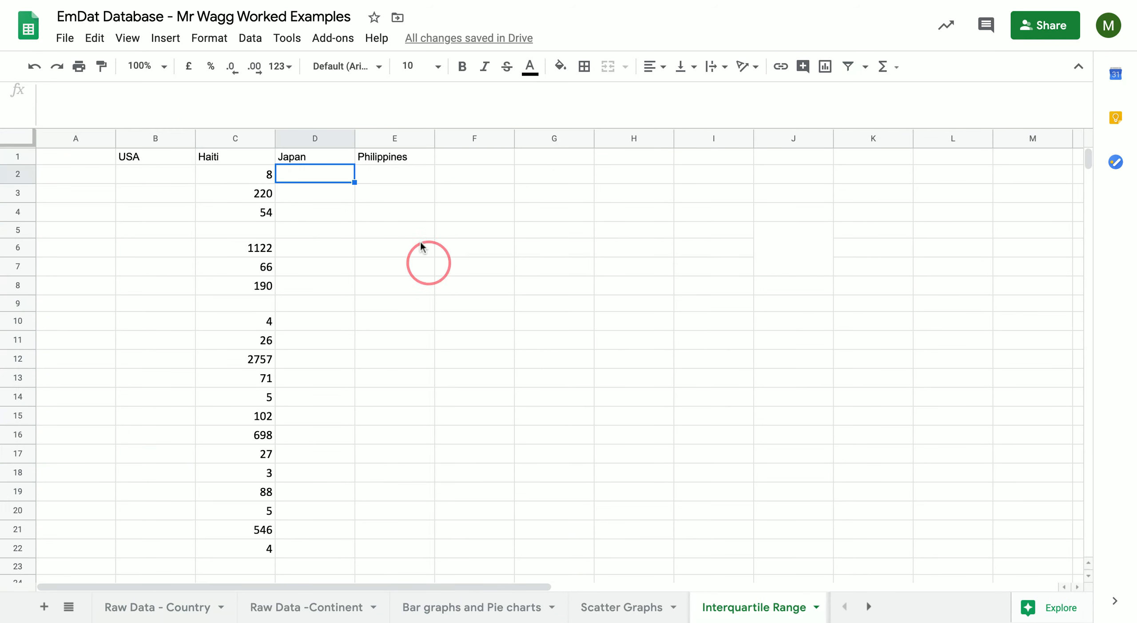
key(ctrl+v)
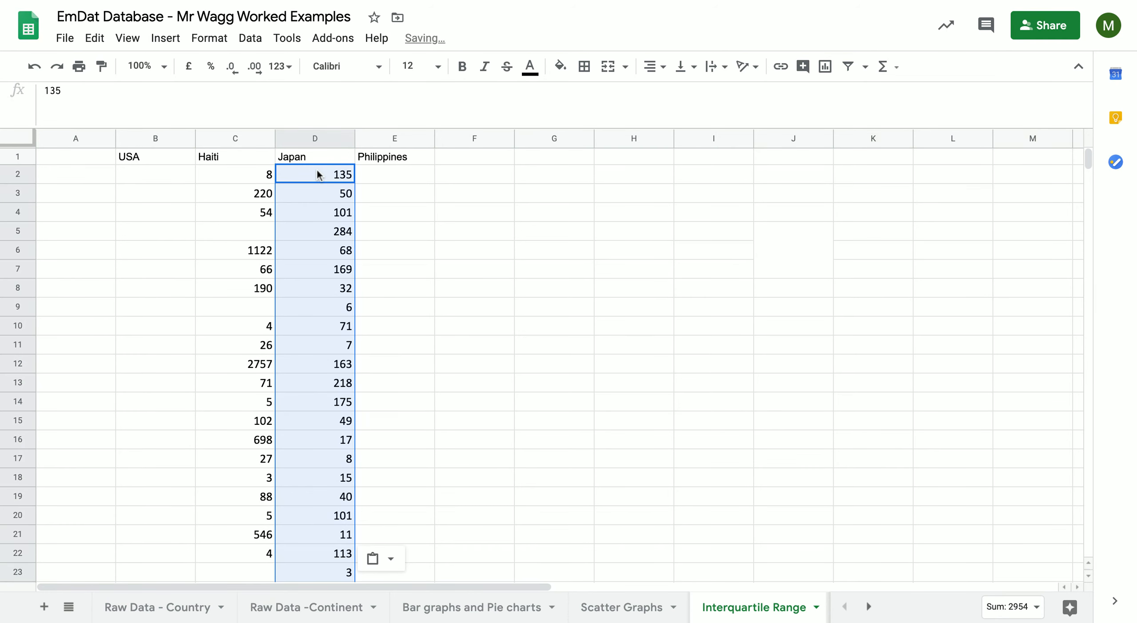
Step: Examine the pasted Japan values from the header down to the first empty row below them
scroll(361, 327, down, 3)
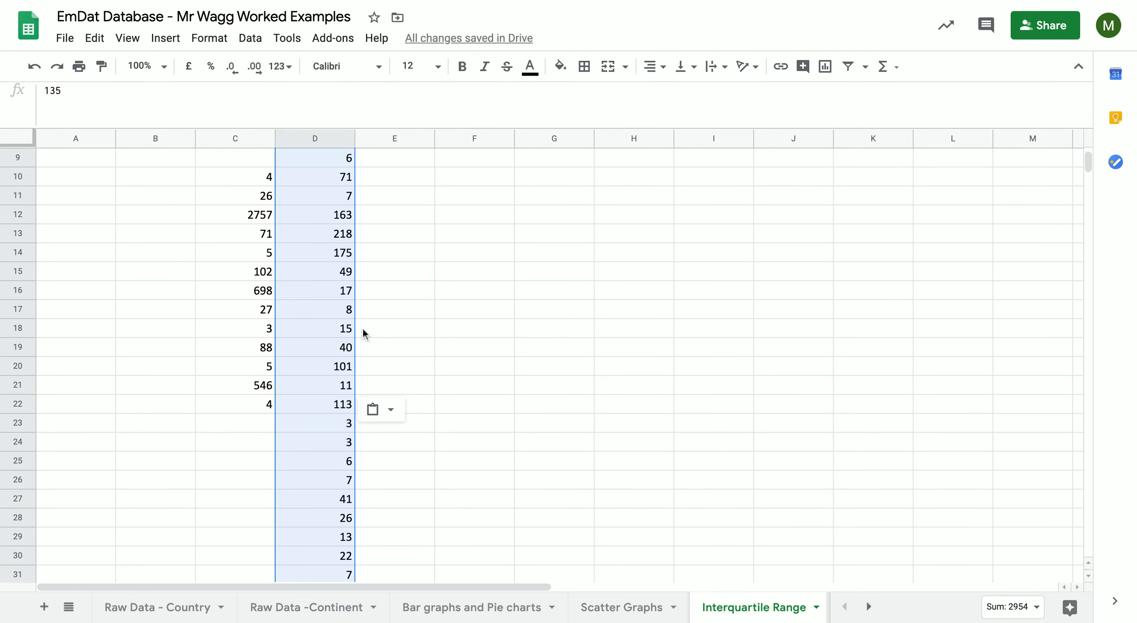
scroll(362, 326, down, 8)
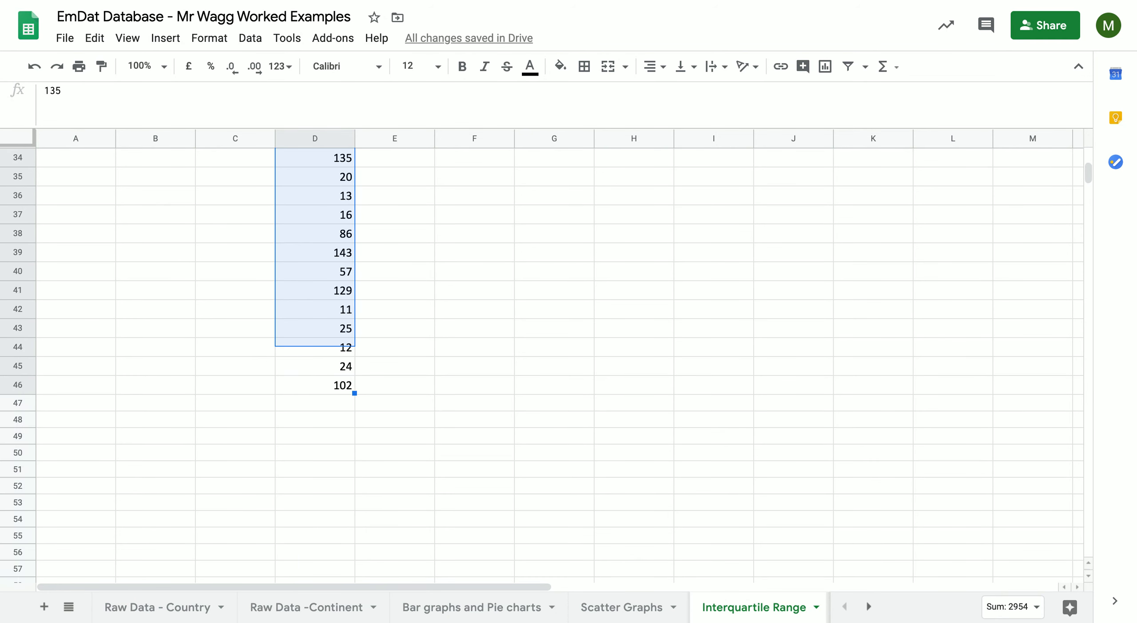
click(342, 392)
click(339, 404)
scroll(346, 404, up, 10)
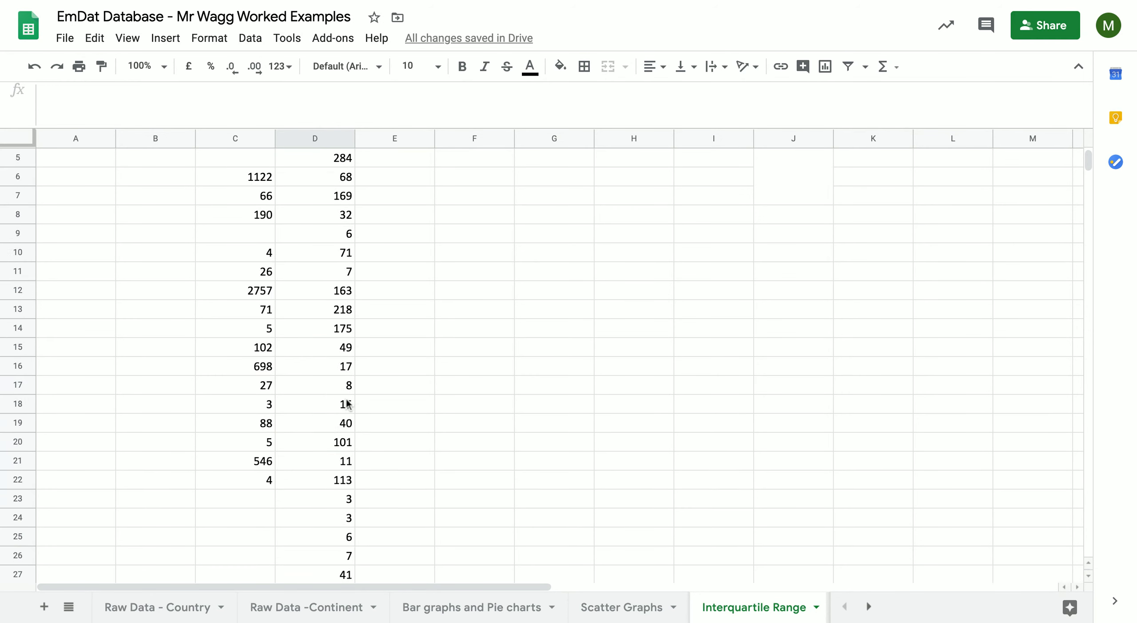
scroll(346, 403, up, 2)
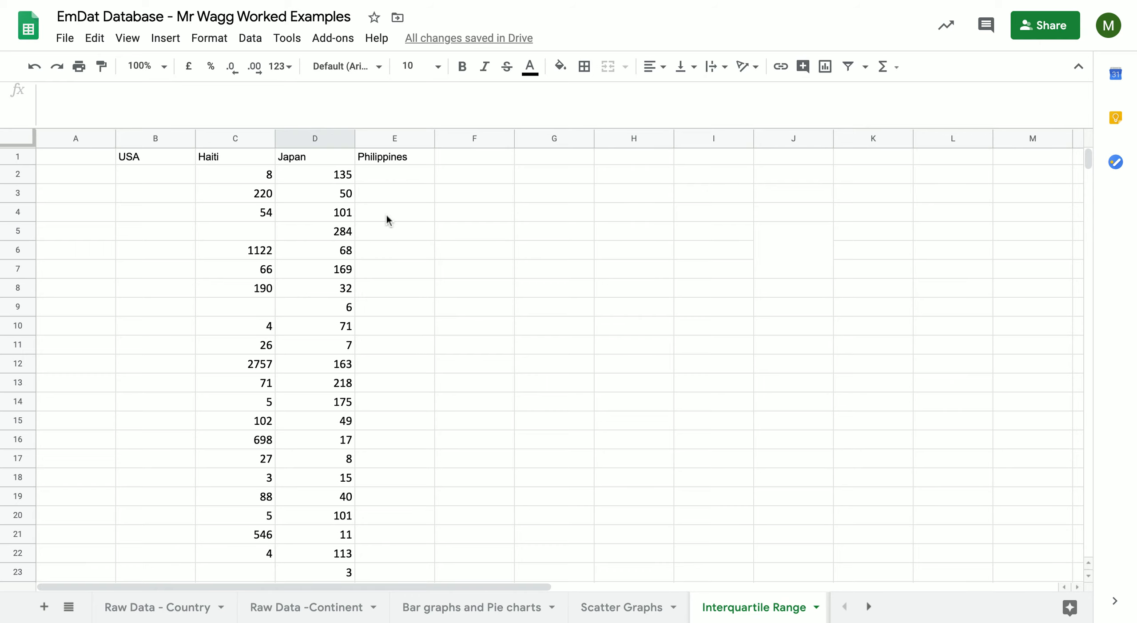
scroll(386, 215, down, 9)
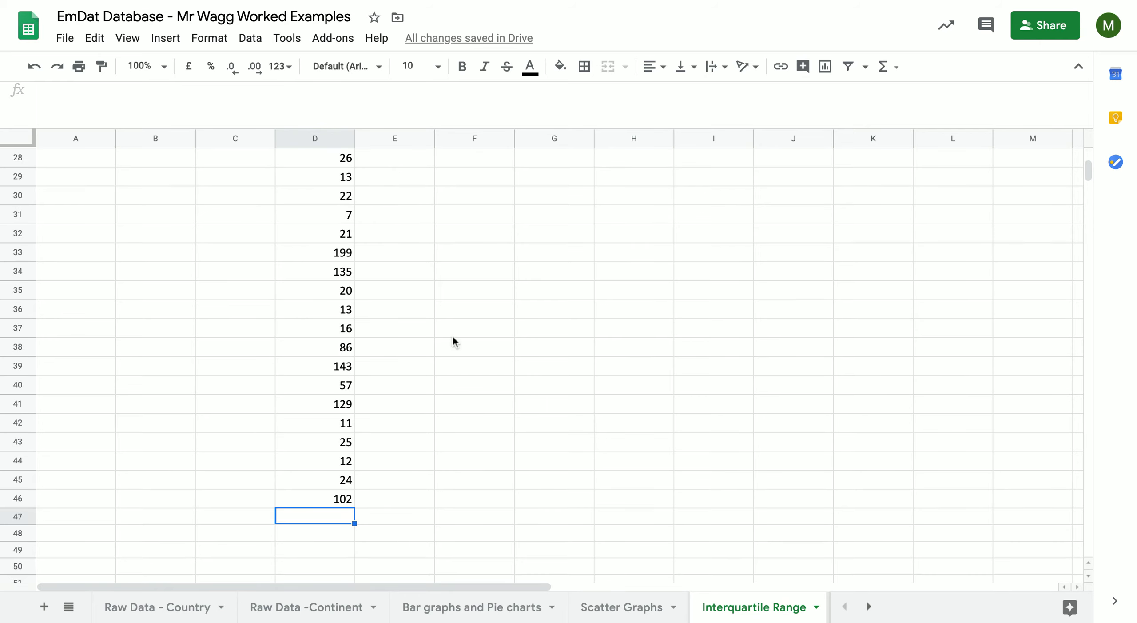
scroll(453, 328, up, 5)
scroll(452, 323, down, 5)
click(110, 518)
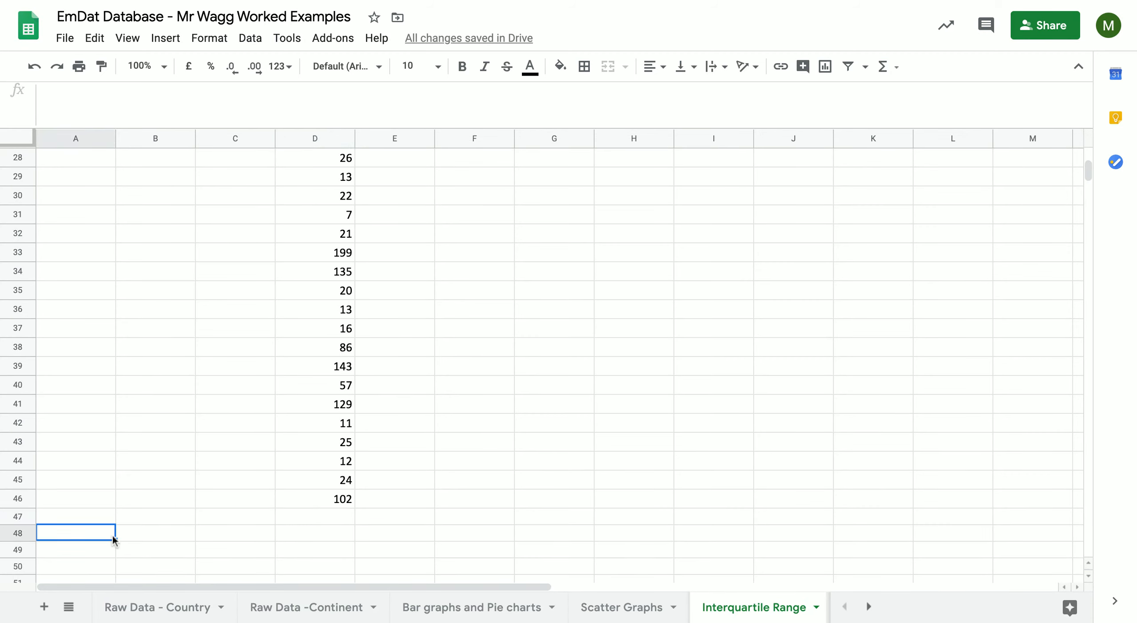
text(Range)
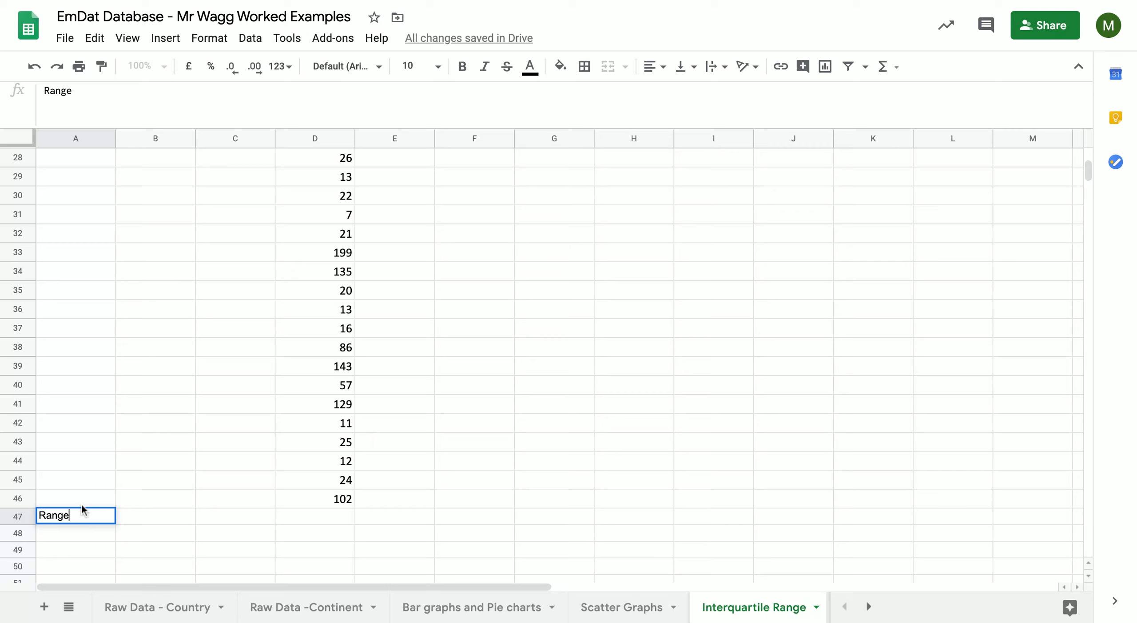
key(Return)
key(Return)
key(Escape)
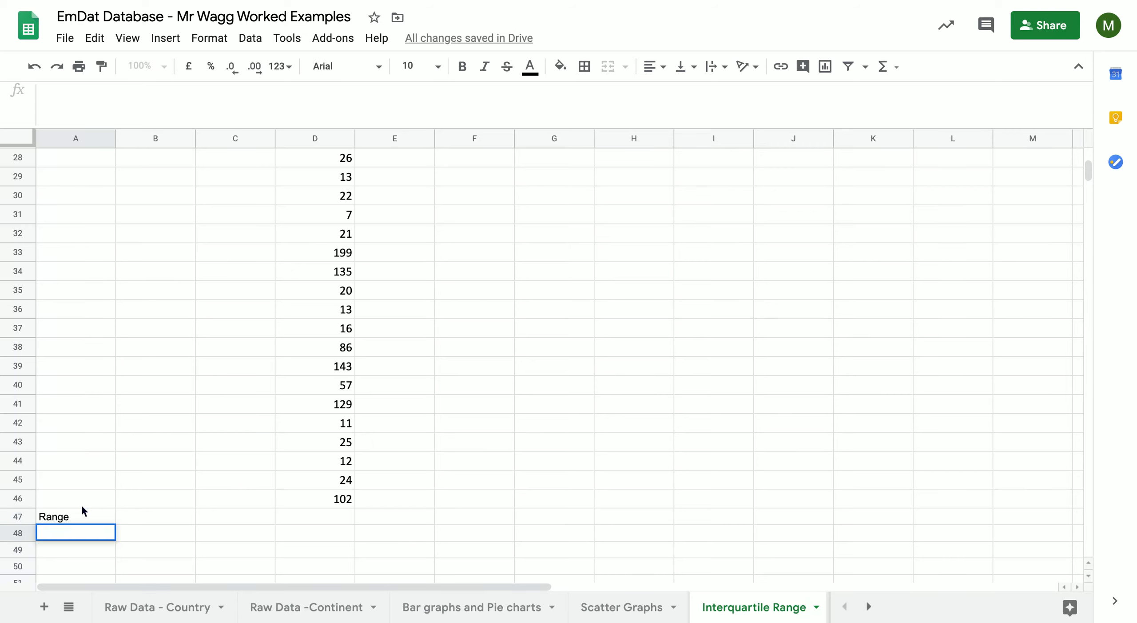
key(Up)
key(Delete)
Step: Label cells A47 to A49 as Minimum Value, Maximum and Range
text(M)
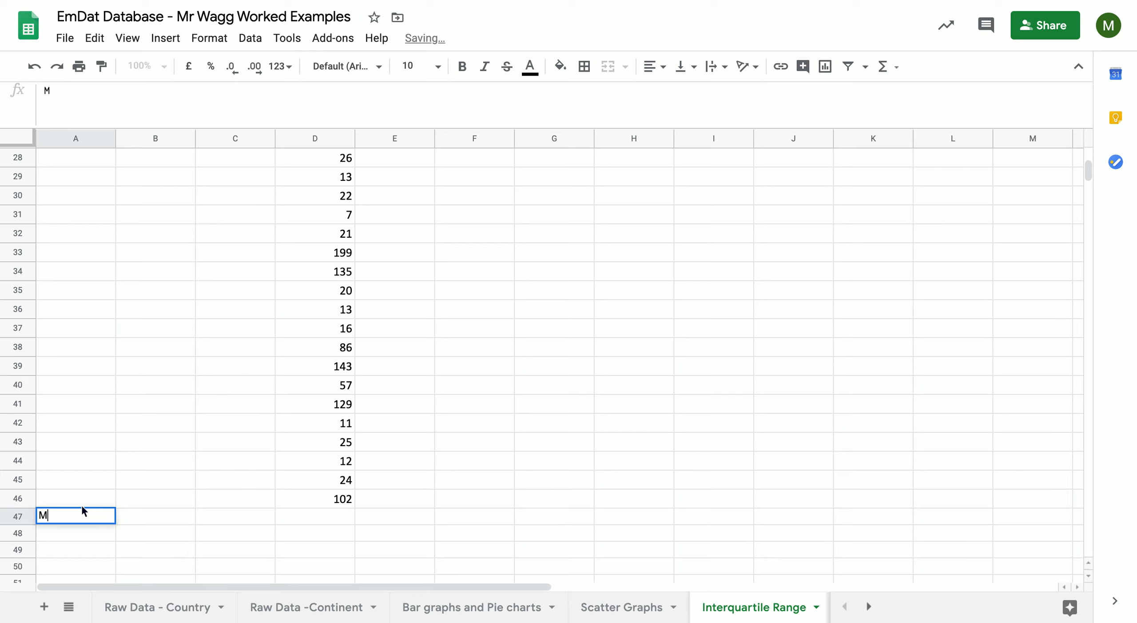
text(inimum)
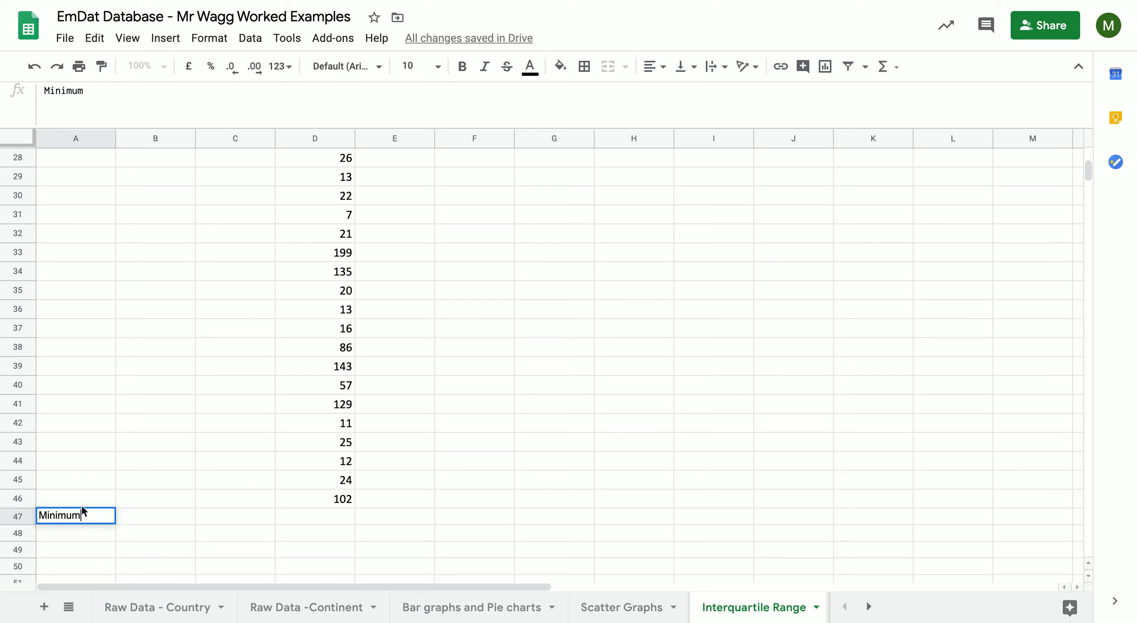
text( Value)
key(Return)
text(Max)
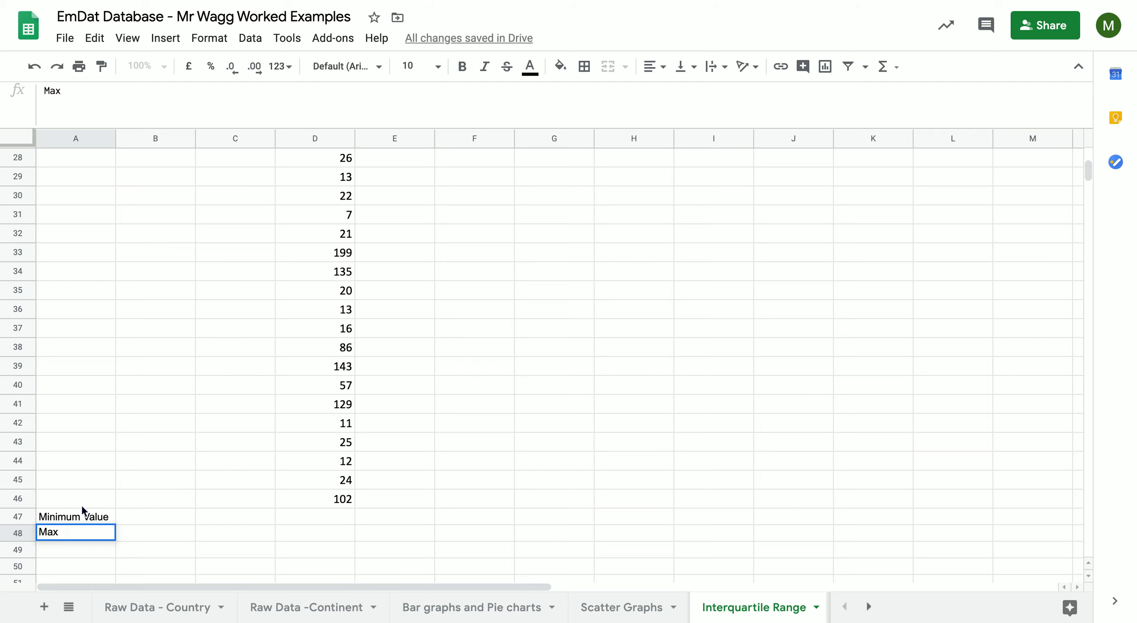
text(imum)
key(Return)
text(Range)
key(Return)
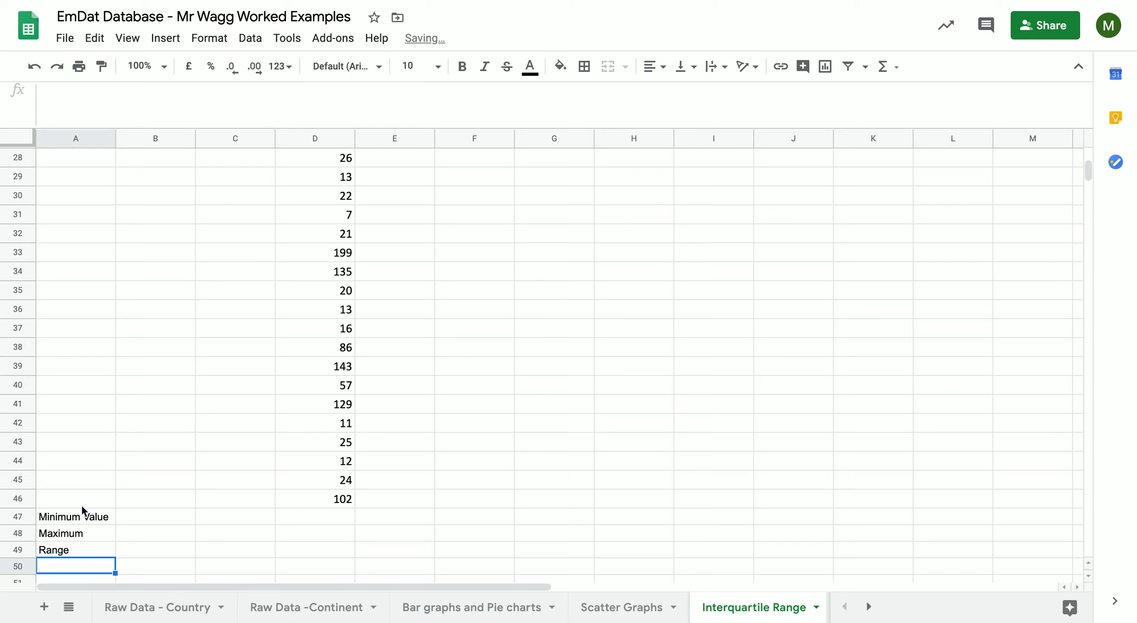
Step: Label cells A50 to A52 as Lower Quartile, Upper Quartile and IQR, and widen column A slightly
text(Lower Quartile)
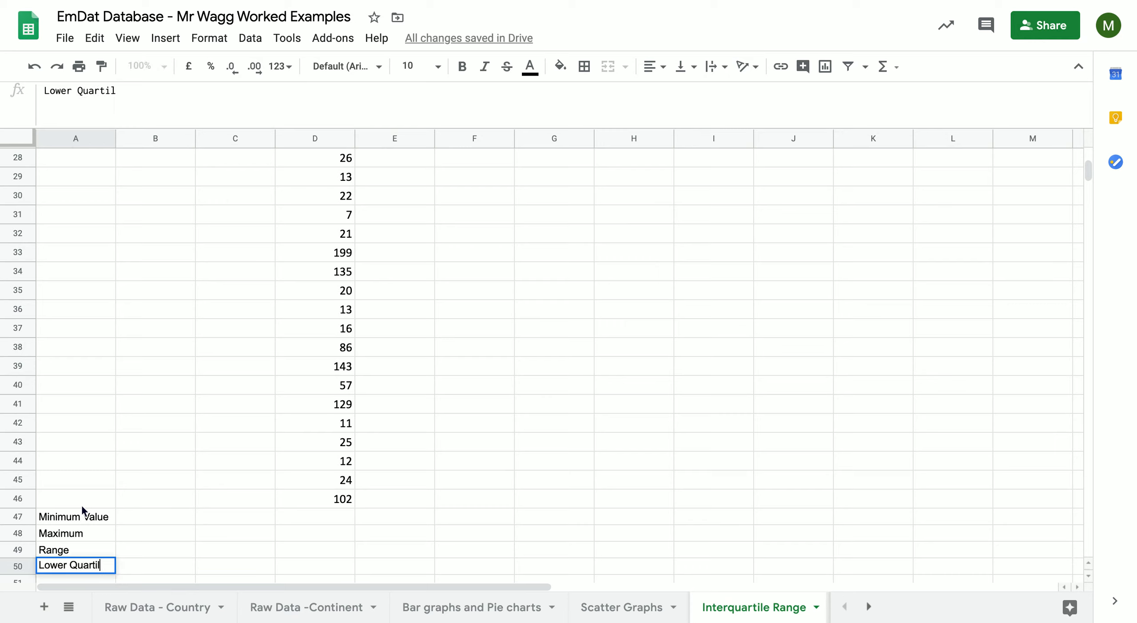
key(Return)
text(Upper Quartile)
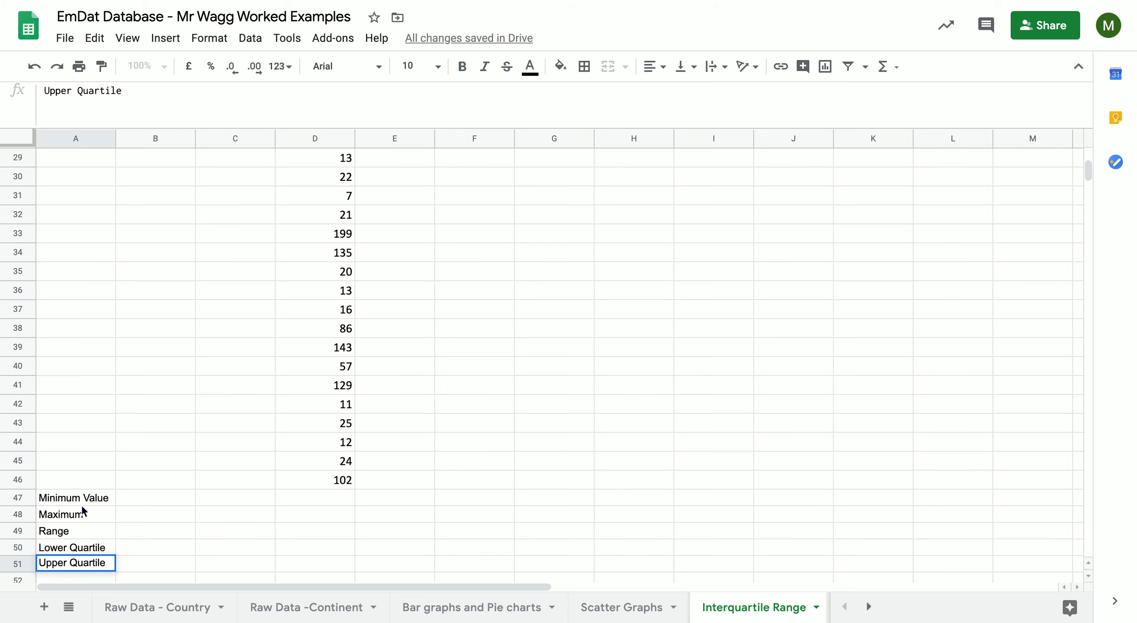
key(Return)
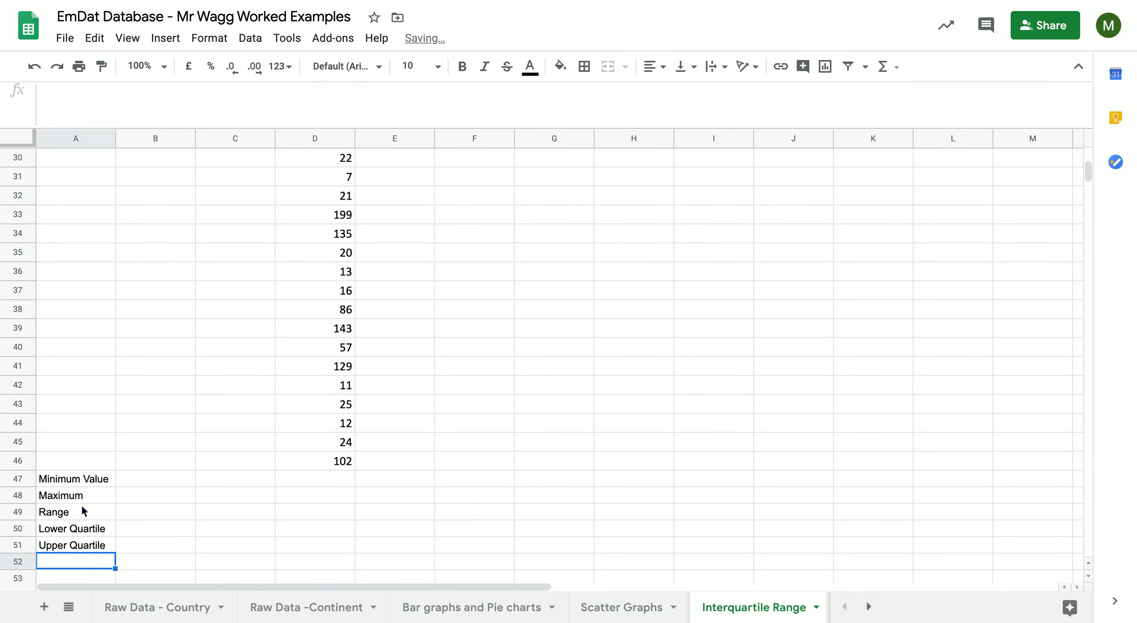
text(I)
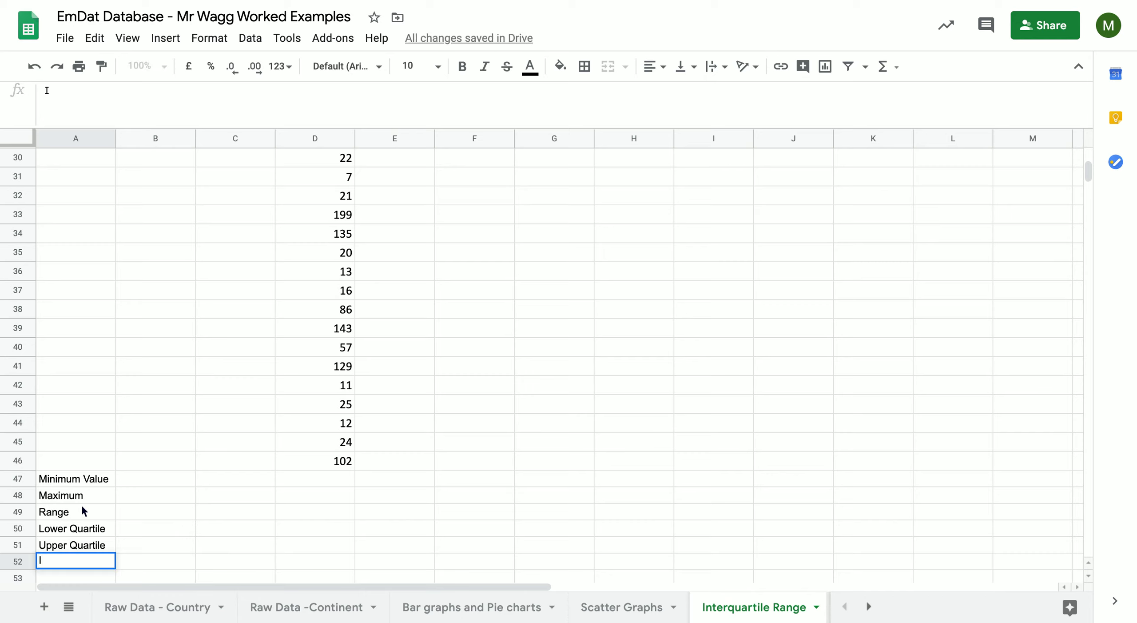
text(QR)
drag(115, 139, 123, 139)
Step: Append "(1)" to the Lower Quartile label and "(3)" to the Upper Quartile label
click(109, 529)
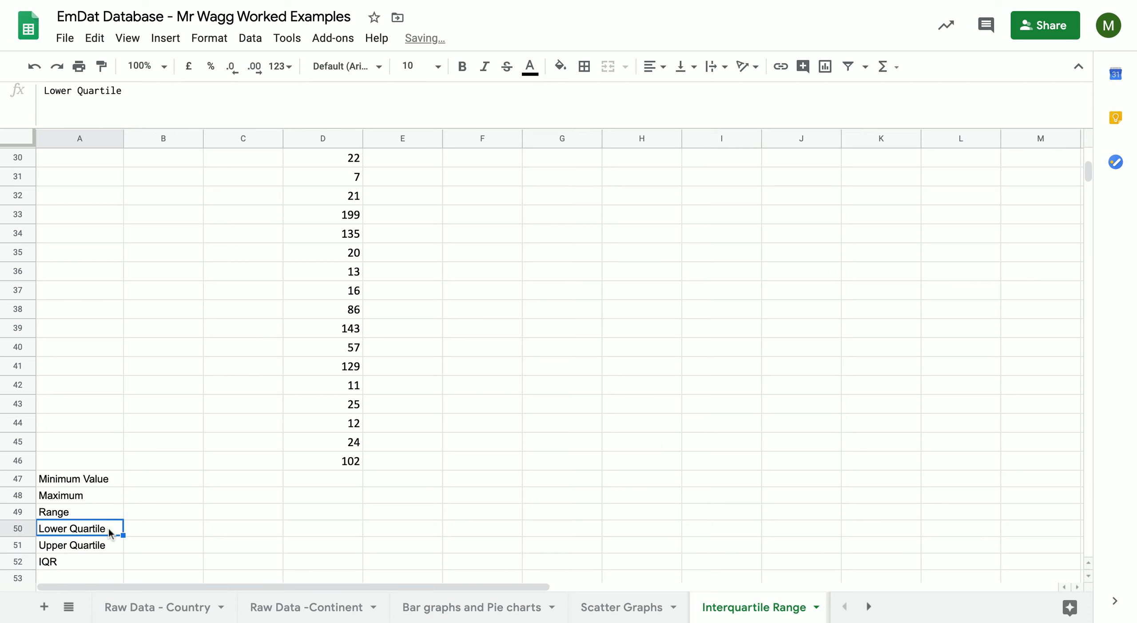
click(150, 91)
text((1))
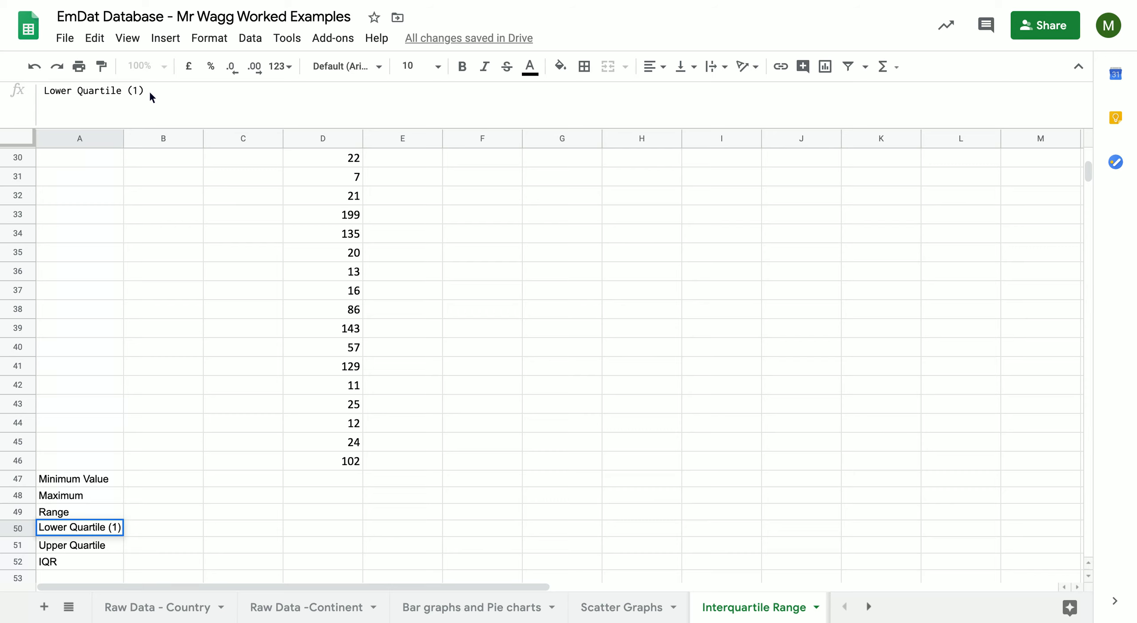
key(Return)
click(147, 91)
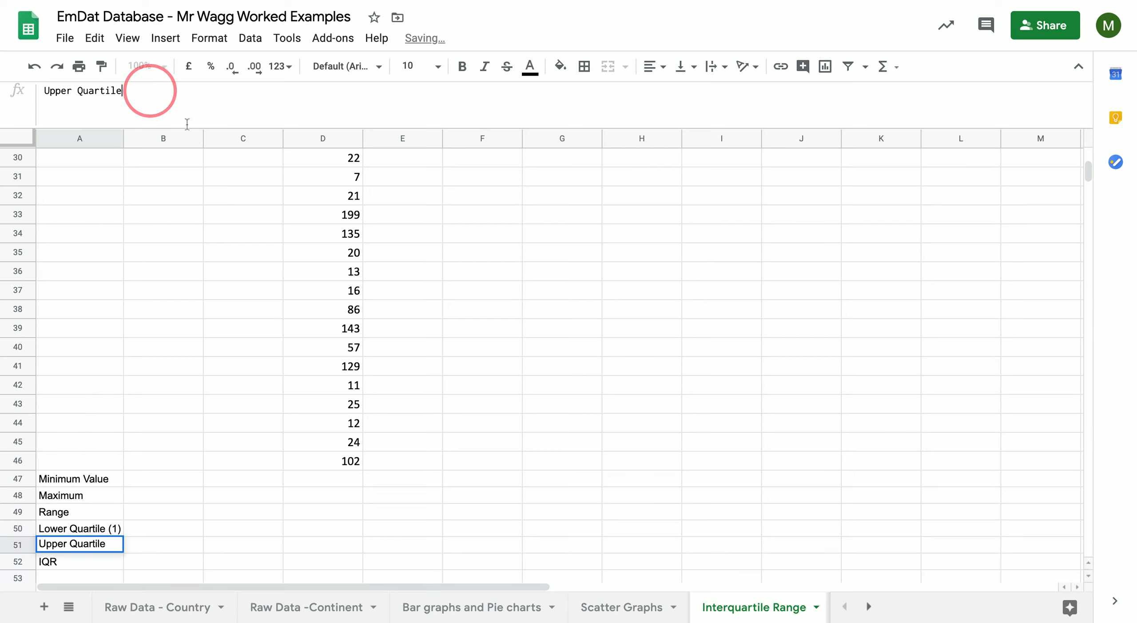
text((3))
key(Return)
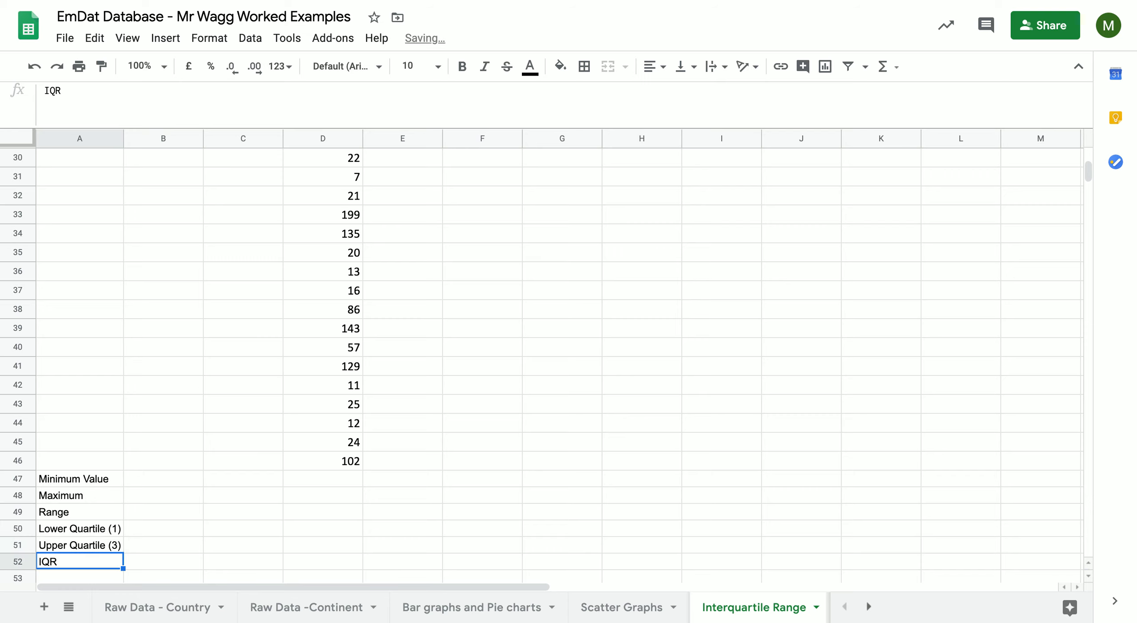
Step: Calculate Japan's minimum value in D47 with the formula =min(D2:D46)
click(166, 481)
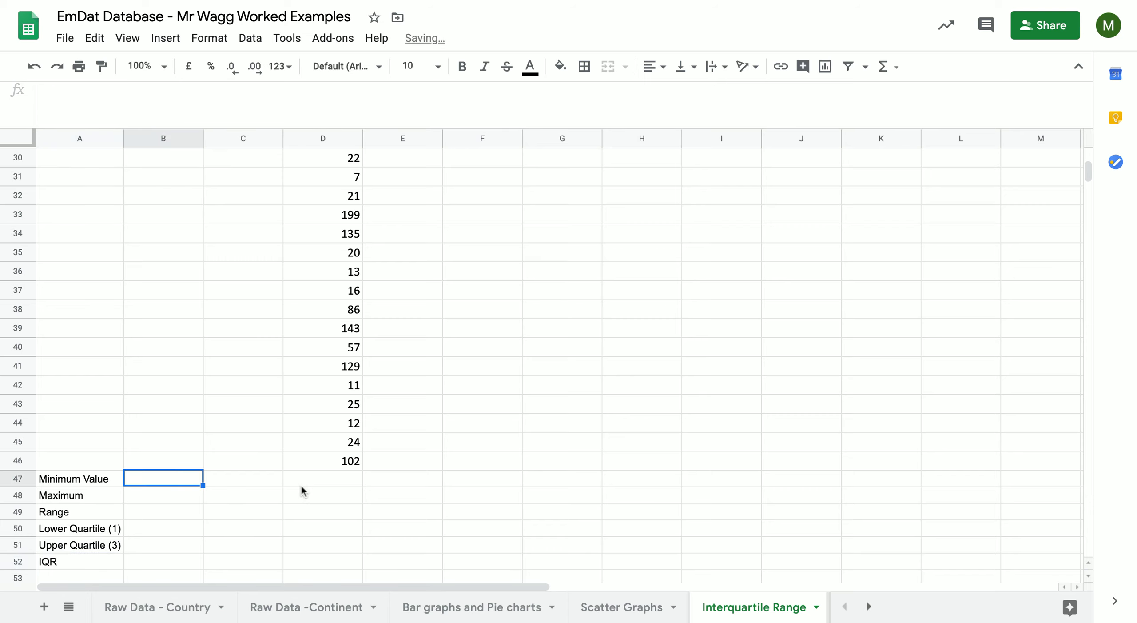
click(322, 474)
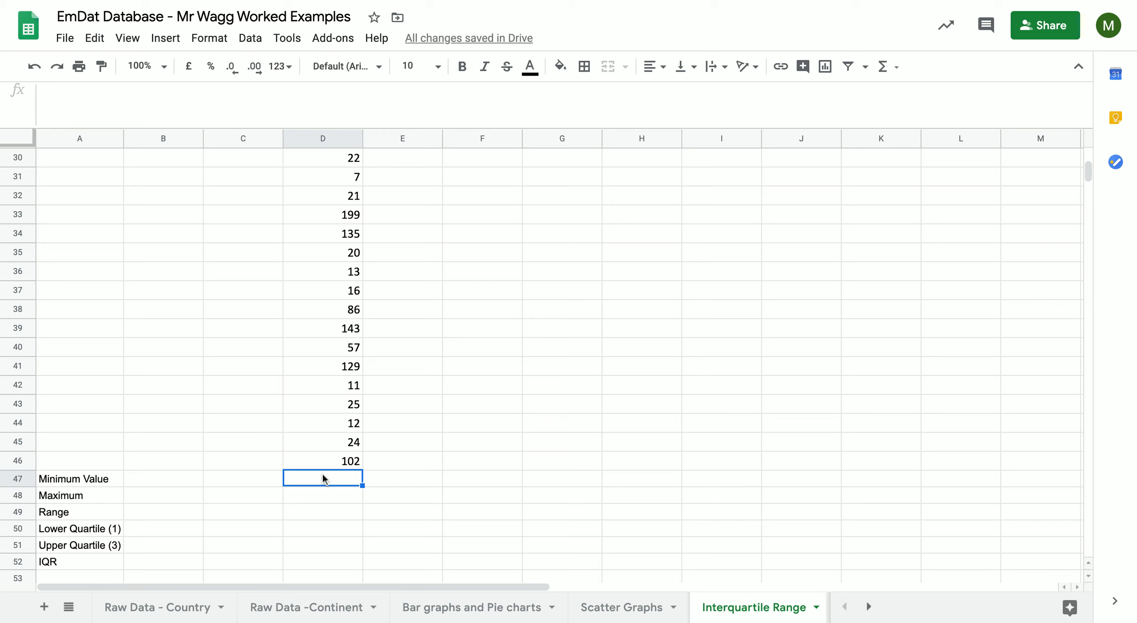
text(=)
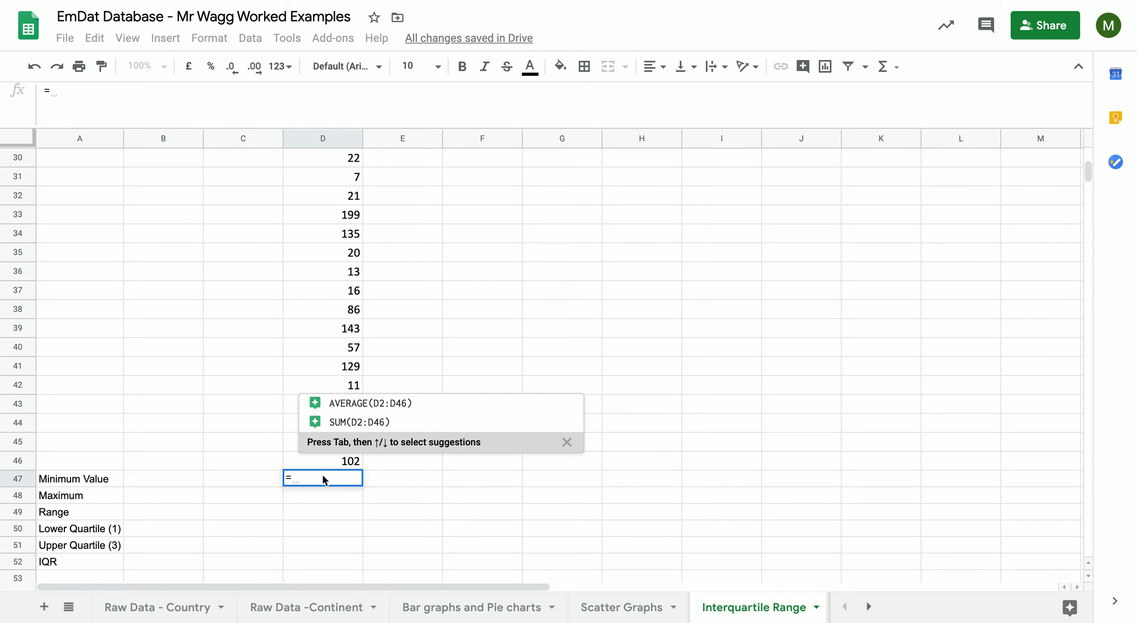
text(()
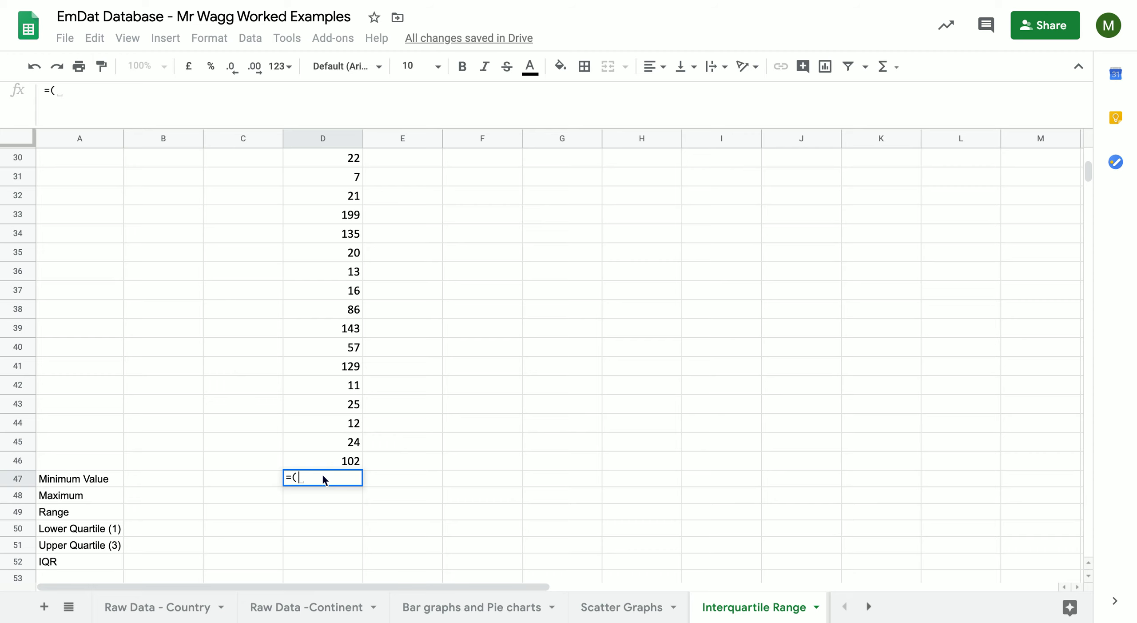
key(BackSpace)
text(min)
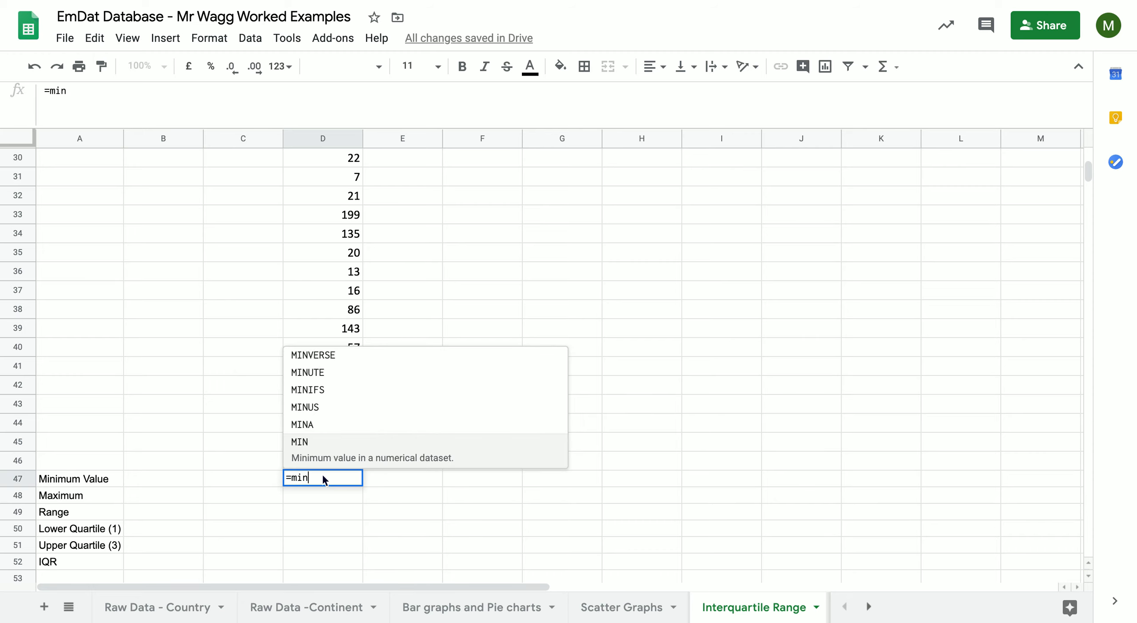
text(()
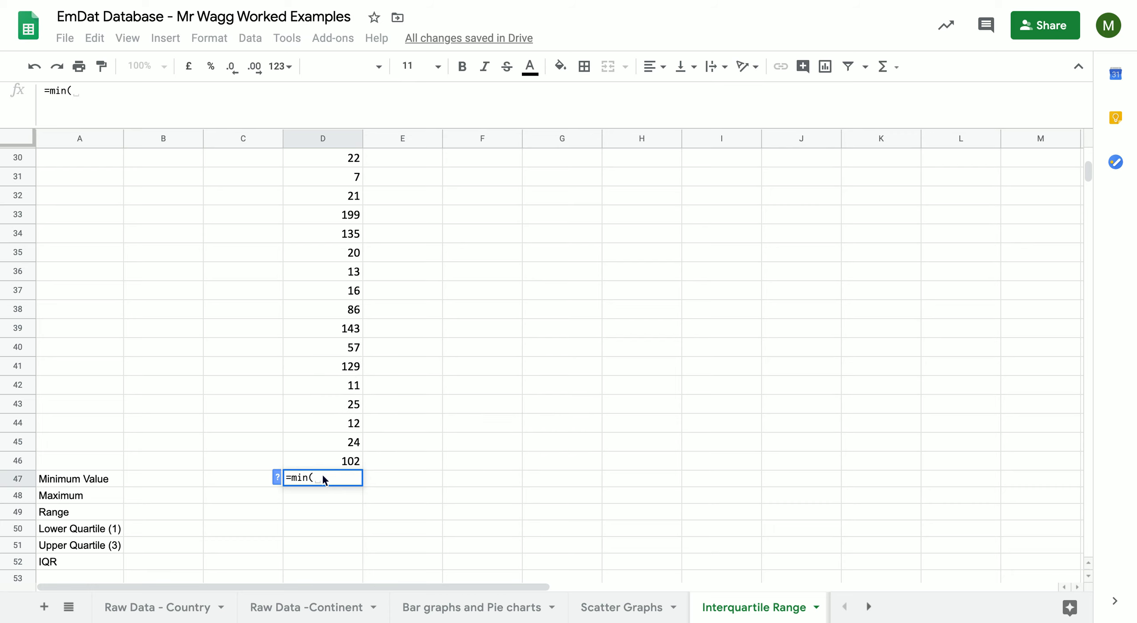
drag(334, 460, 321, 177)
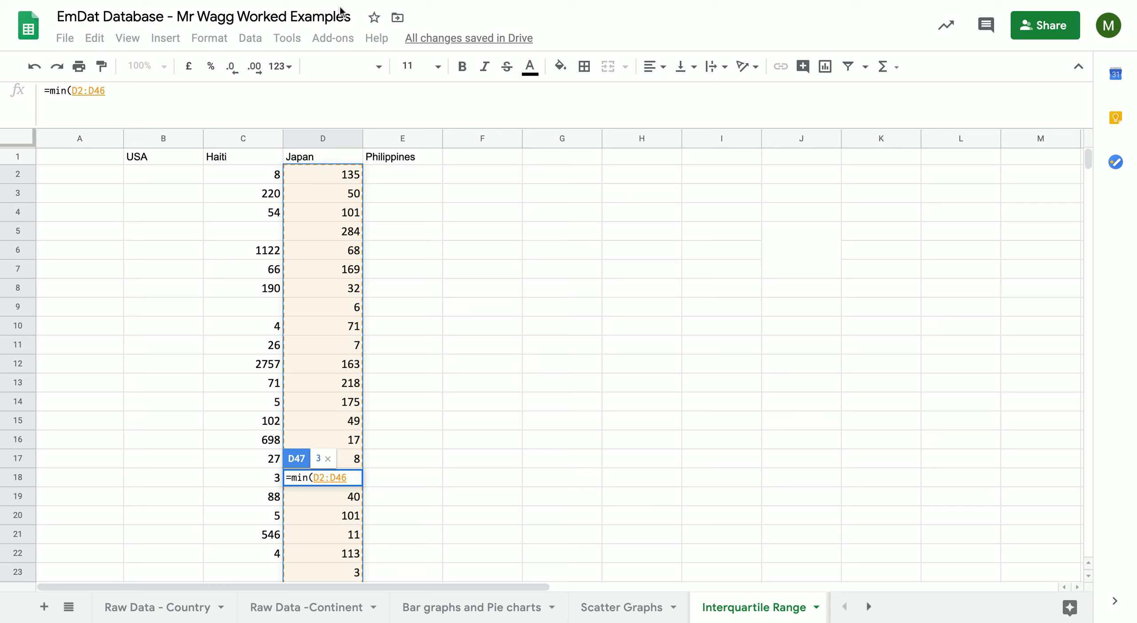
text())
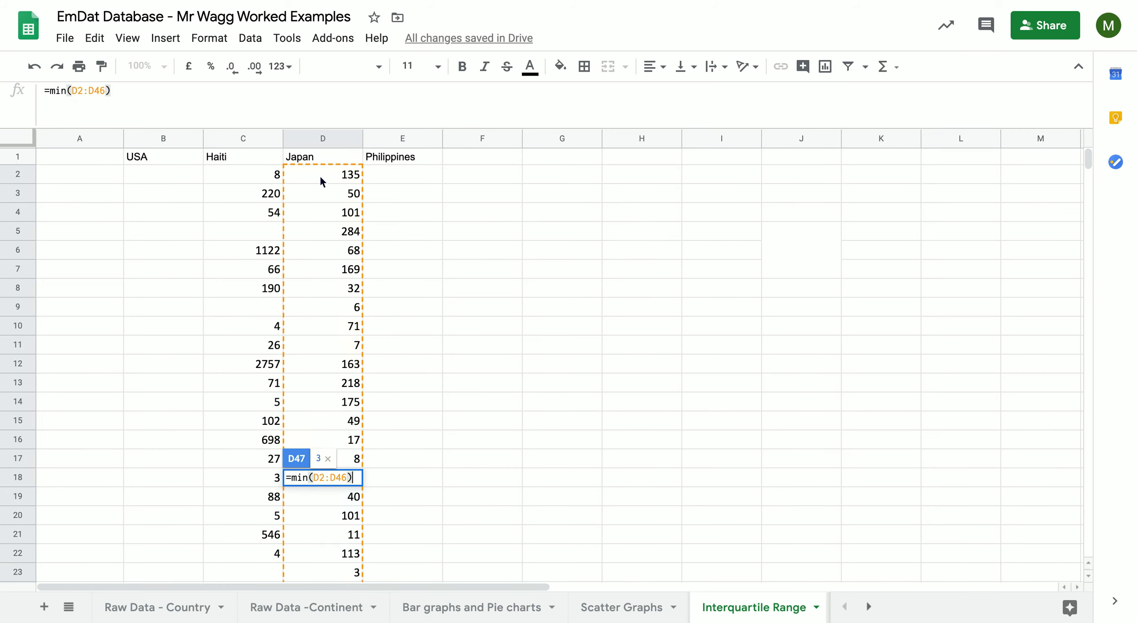
key(Return)
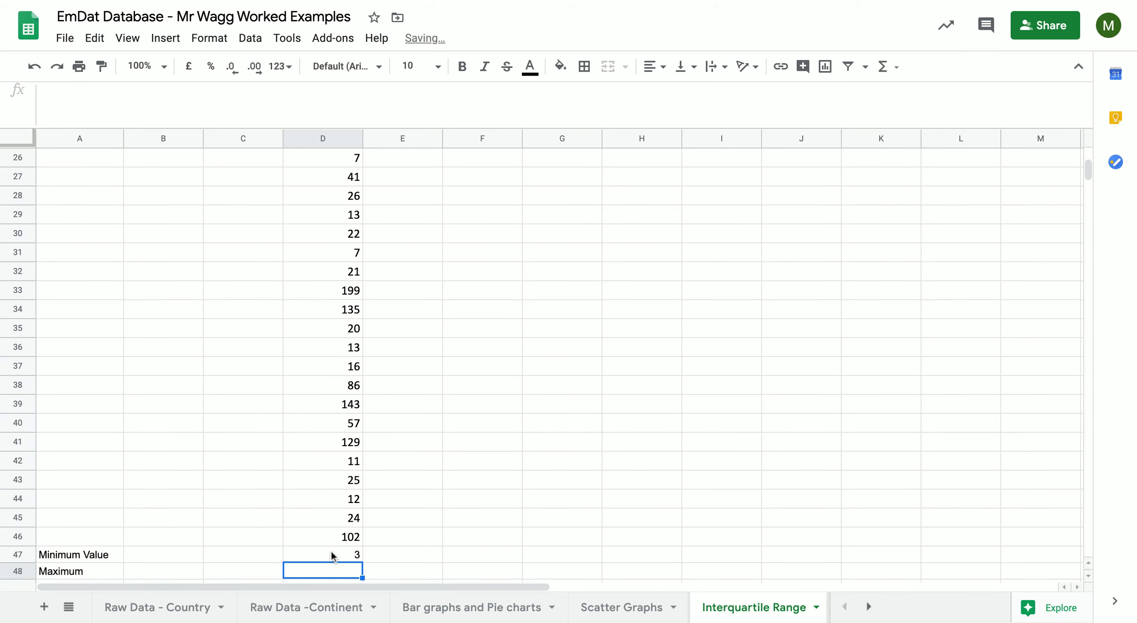
click(331, 554)
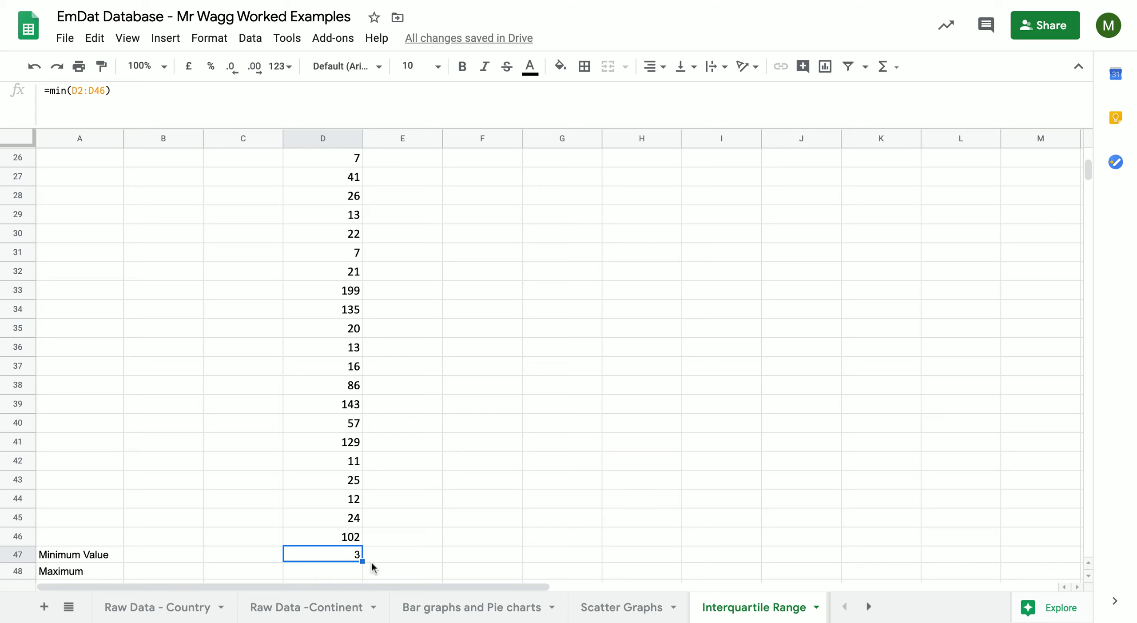
Step: Calculate Japan's maximum value in D48 with the formula =max(D2:D46)
click(333, 570)
text(M)
key(BackSpace)
text(=)
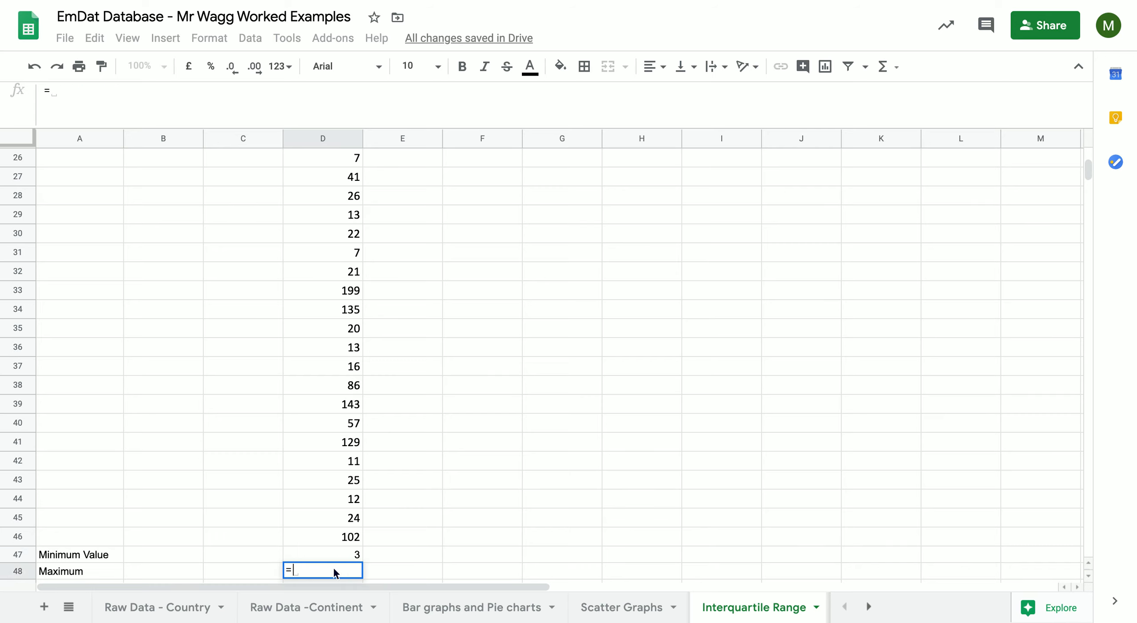
text(max()
drag(354, 553, 316, 176)
text())
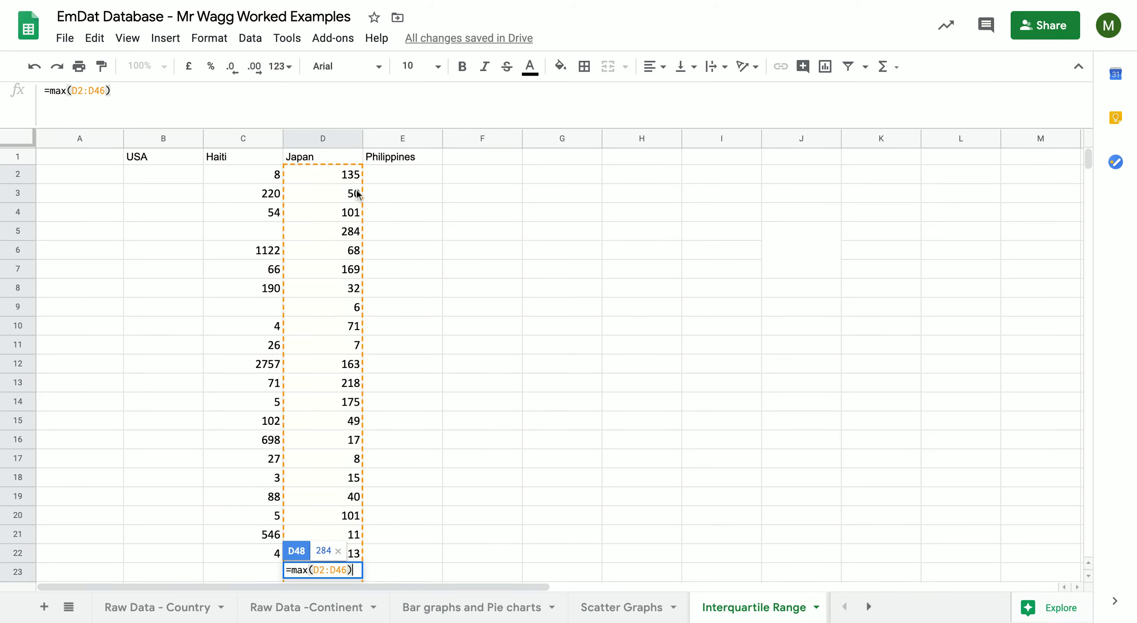
key(Return)
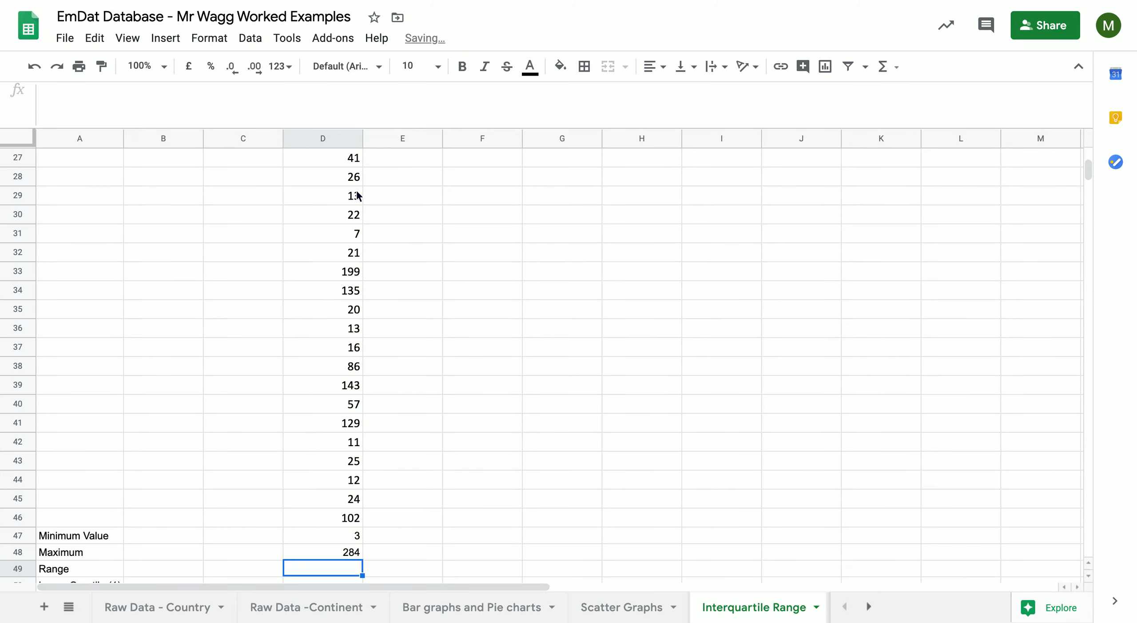
Step: Calculate Japan's range in D49 by subtracting the minimum from the maximum with =D48-D47
click(341, 536)
click(346, 555)
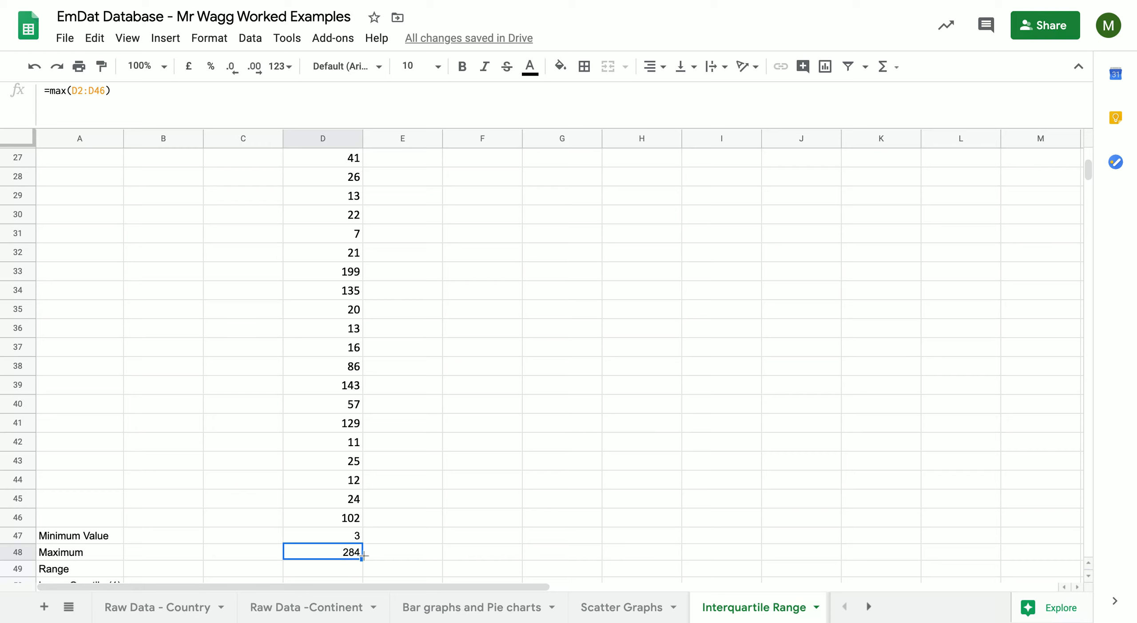
click(337, 569)
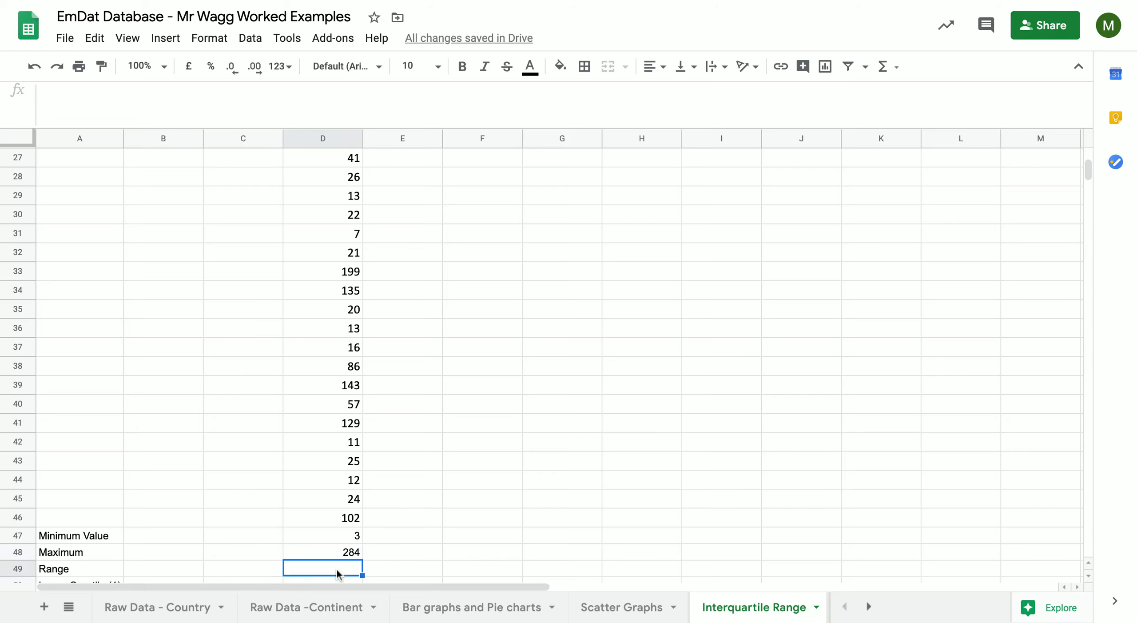
scroll(355, 555, down, 2)
text(=)
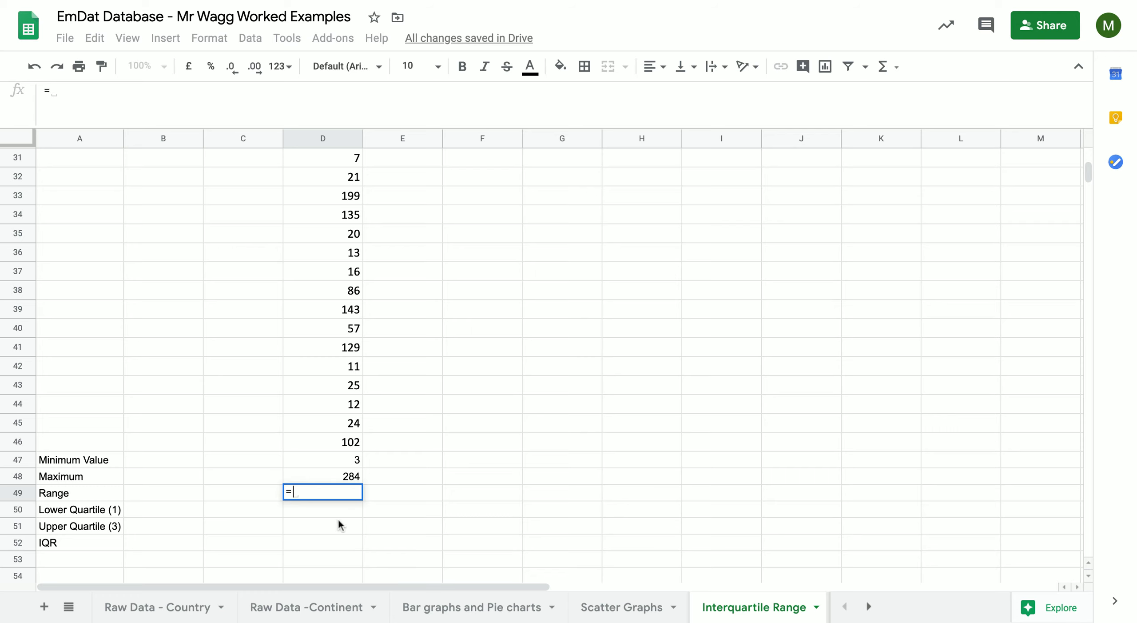
click(335, 476)
text(-)
click(338, 458)
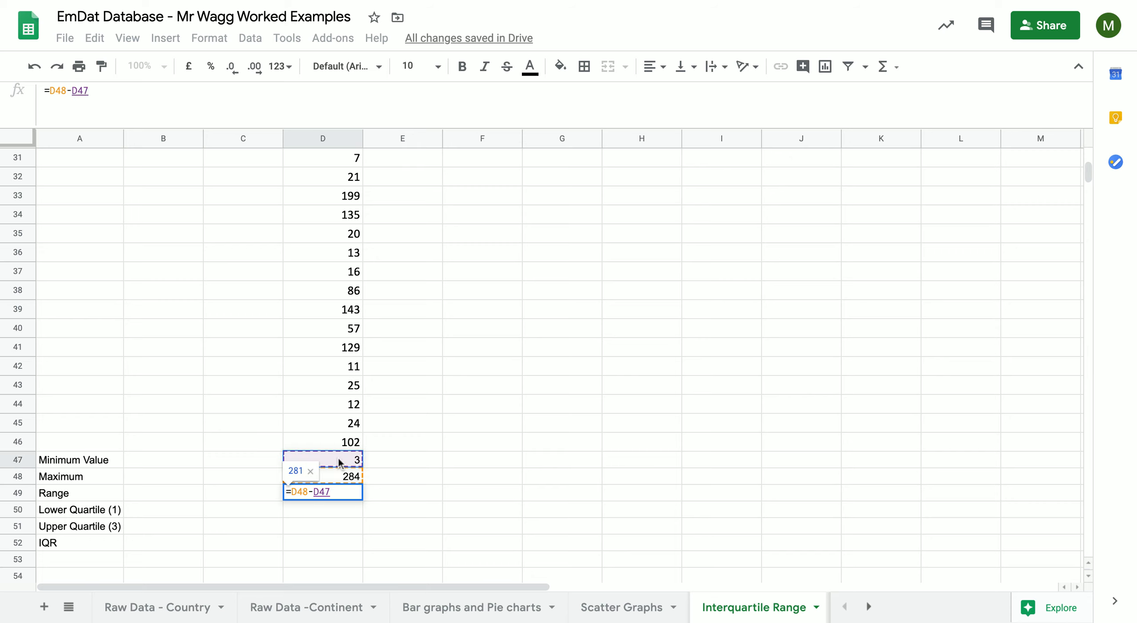
key(Return)
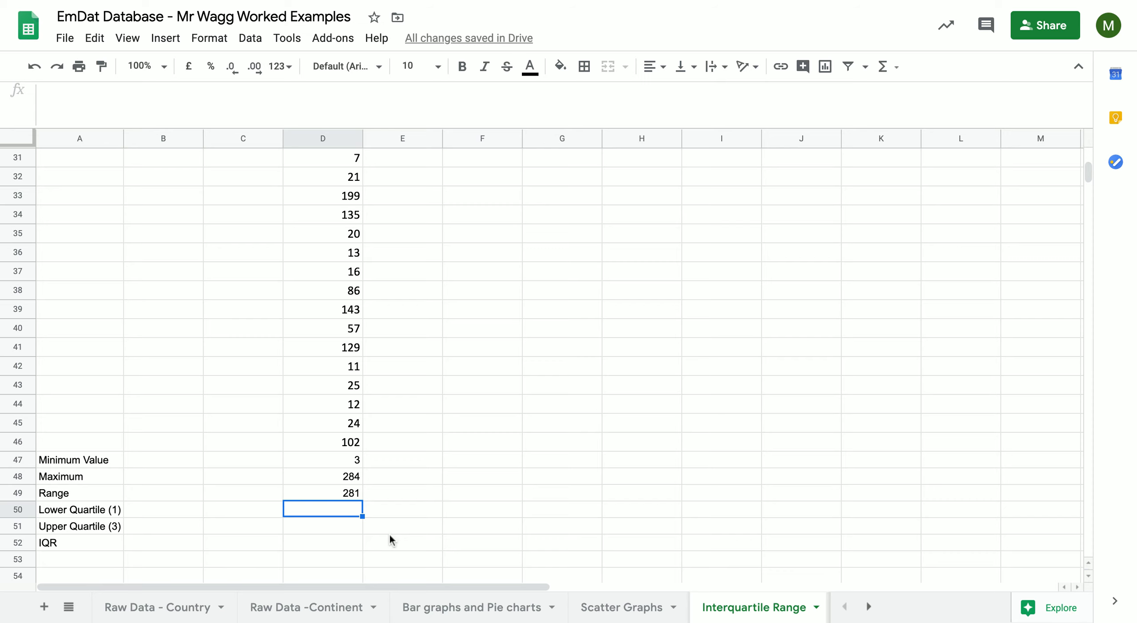
Step: Enter the formula =QUARTILE(D2:D46) in D50 for Japan's lower quartile
text(=)
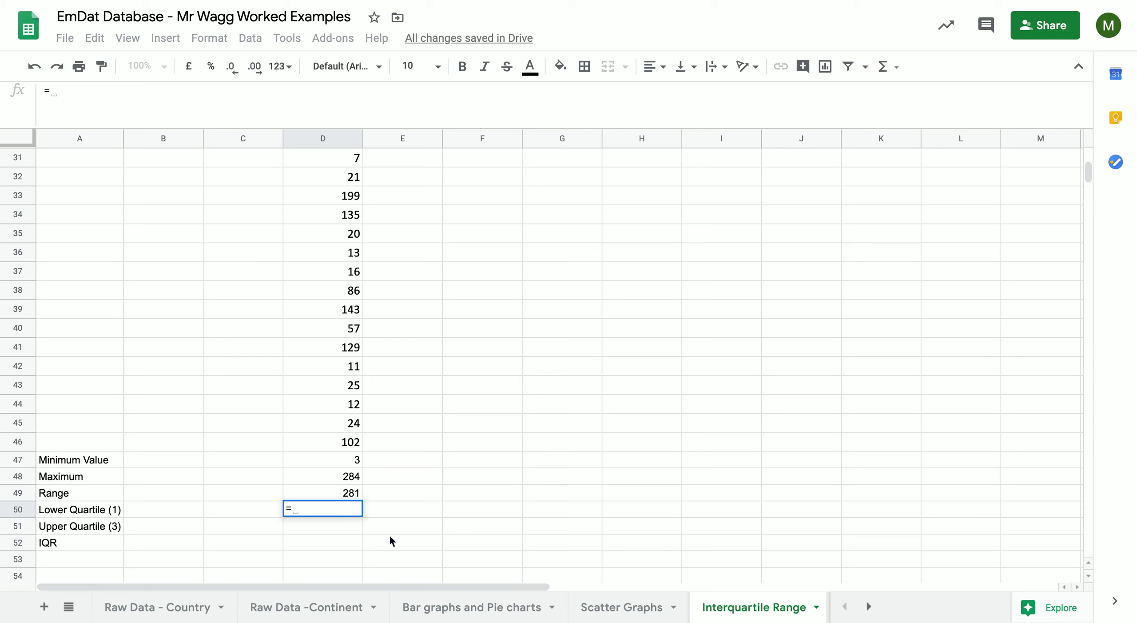
text(quartile)
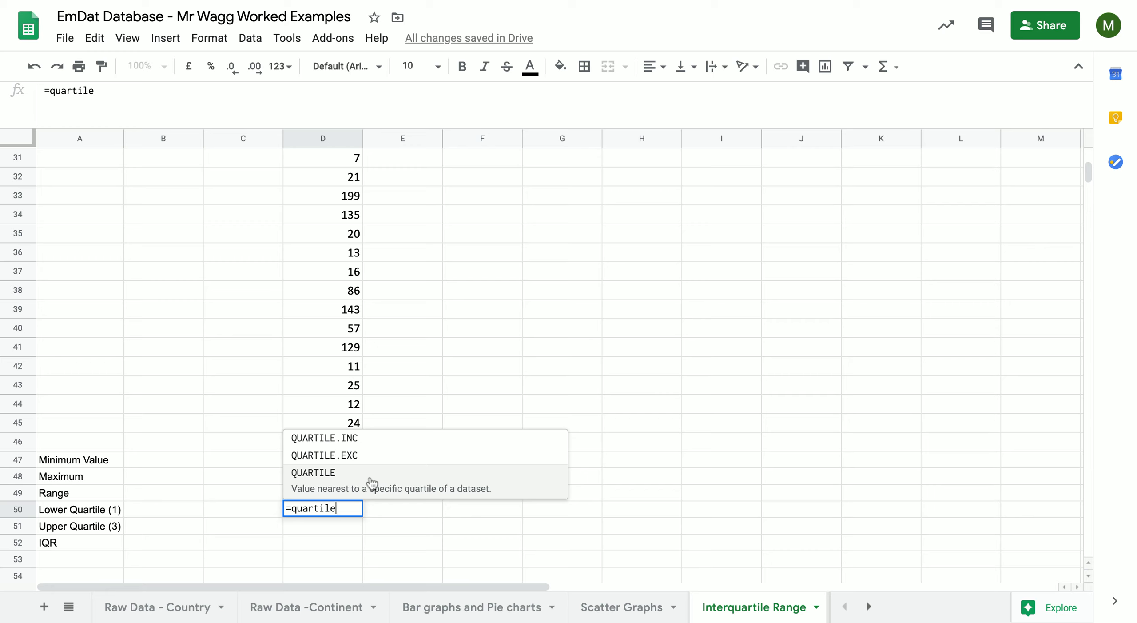
scroll(382, 546, up, 2)
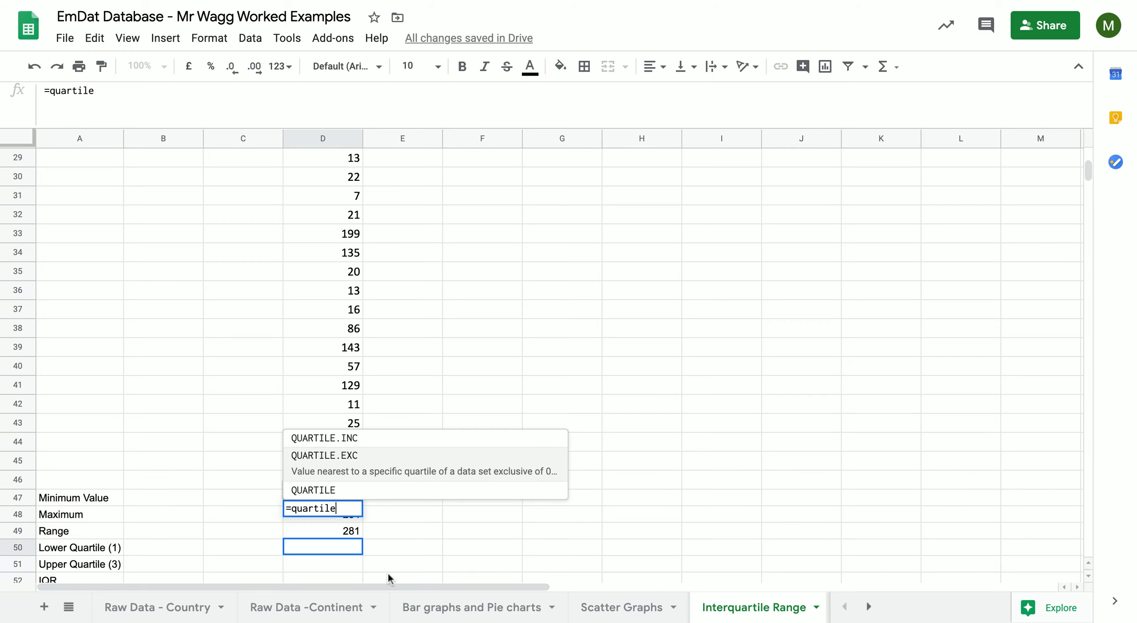
click(349, 487)
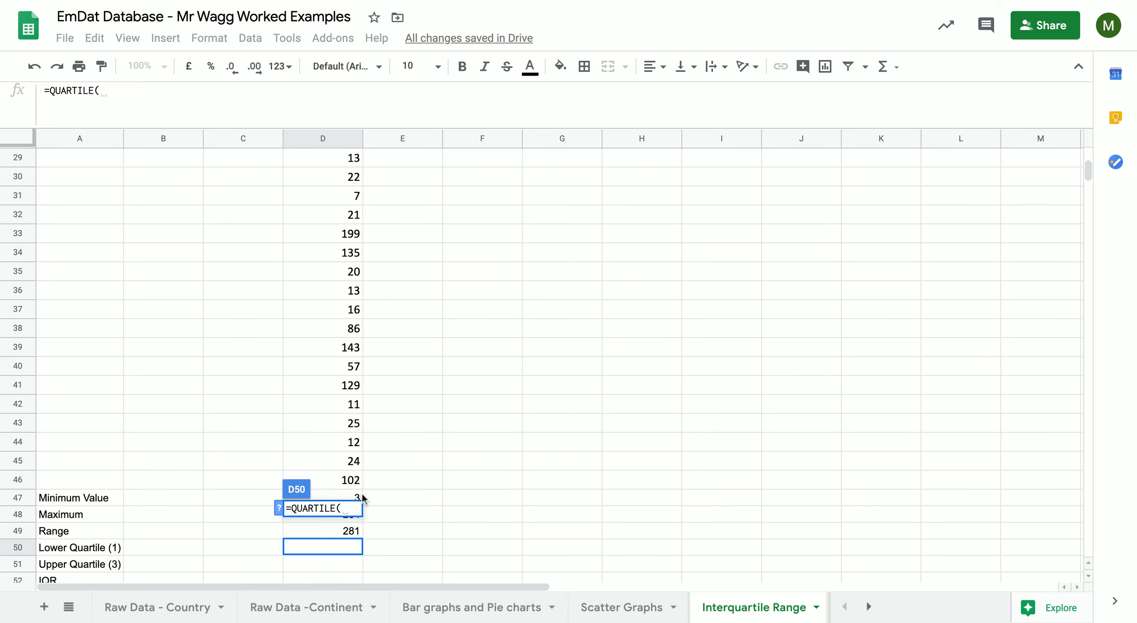
click(352, 480)
drag(352, 481, 333, 180)
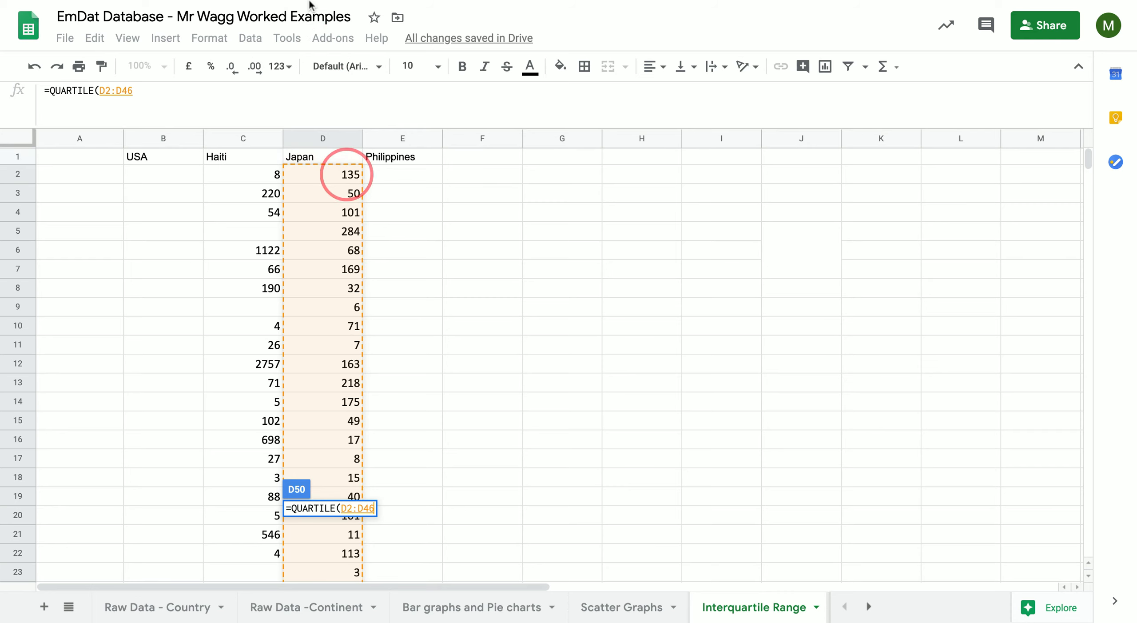
text())
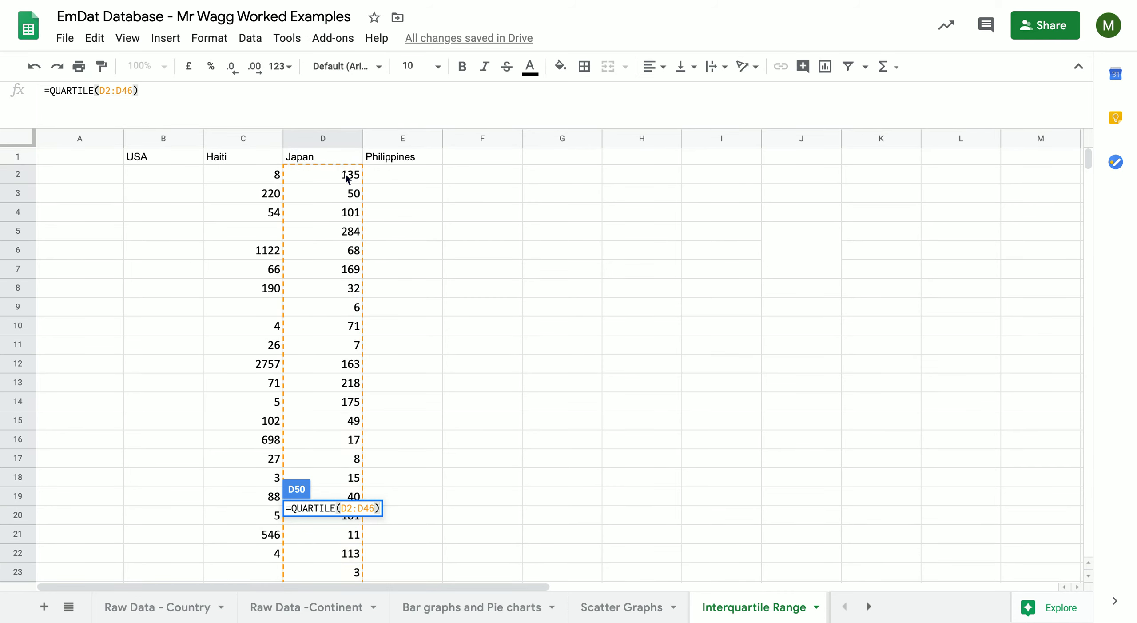
key(Return)
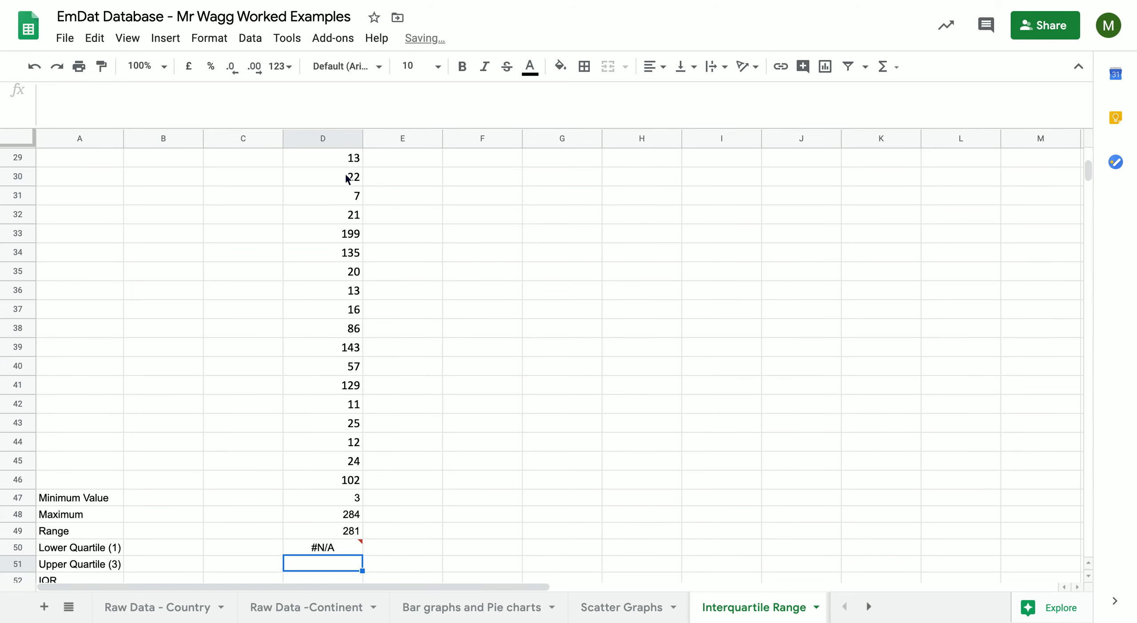
Step: Append ,1 after the closing bracket of the quartile formula in D50 to specify the first quartile
click(331, 547)
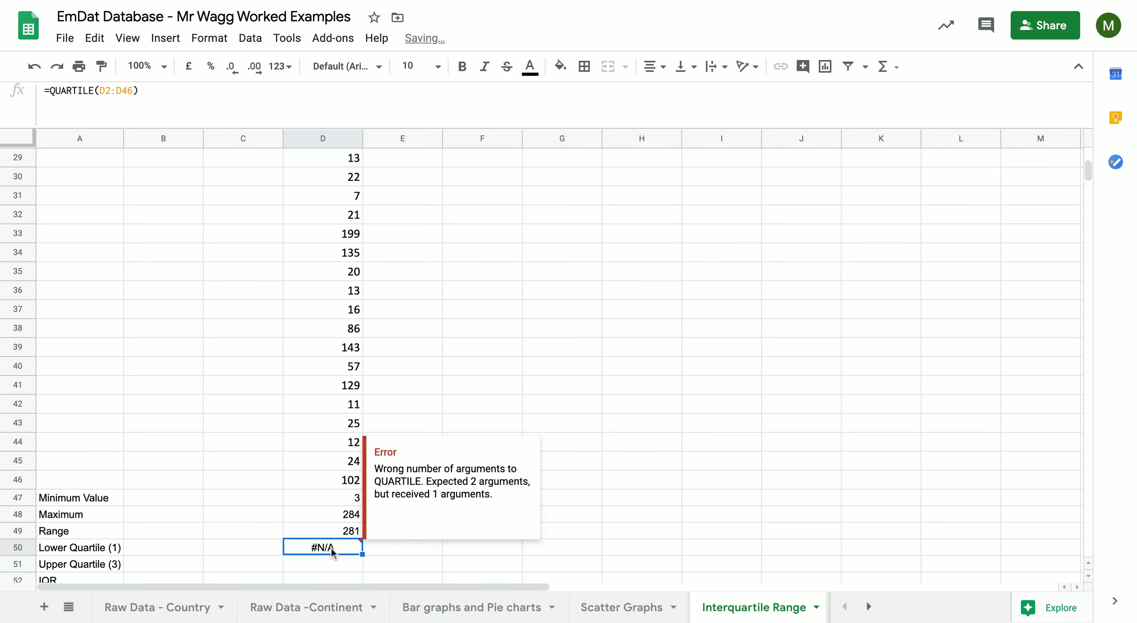
click(89, 91)
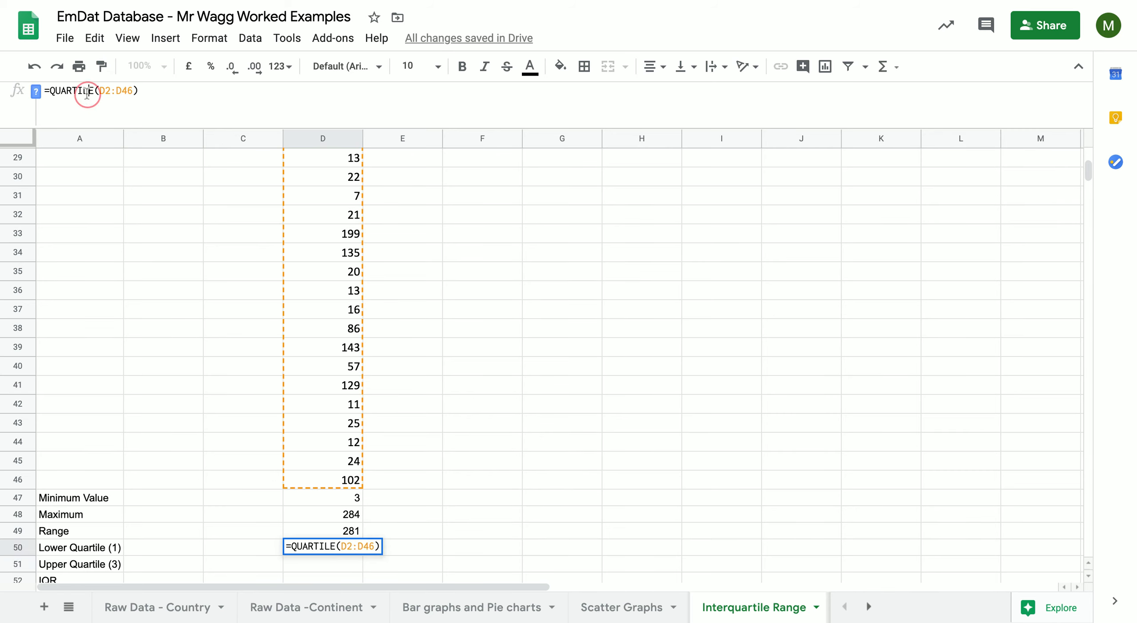
click(139, 91)
text(,1)
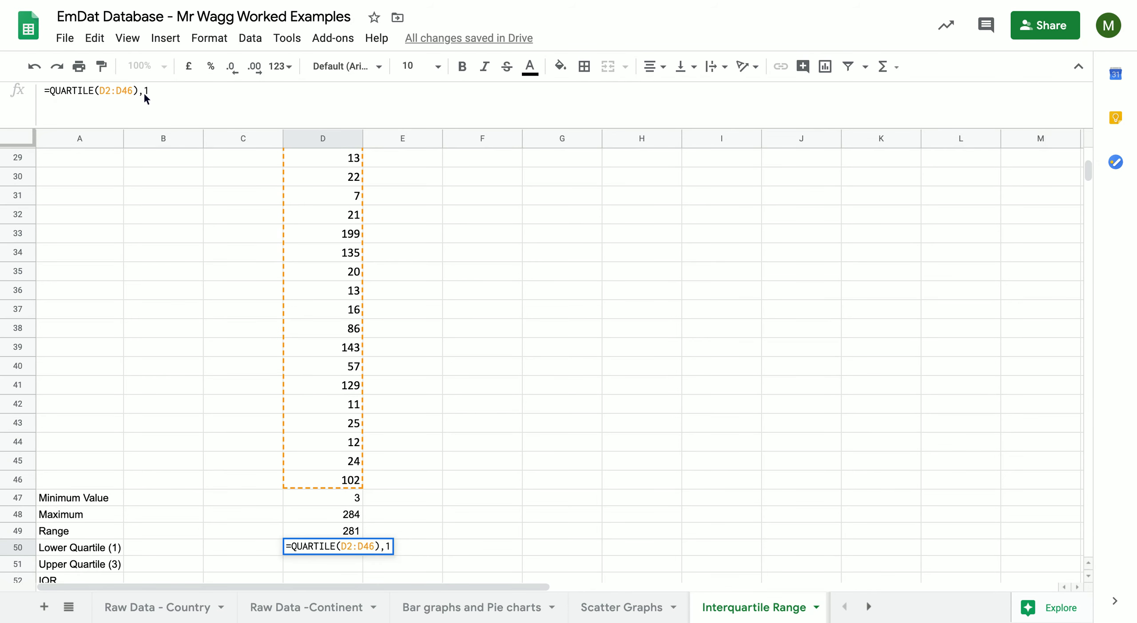
key(Return)
key(Up)
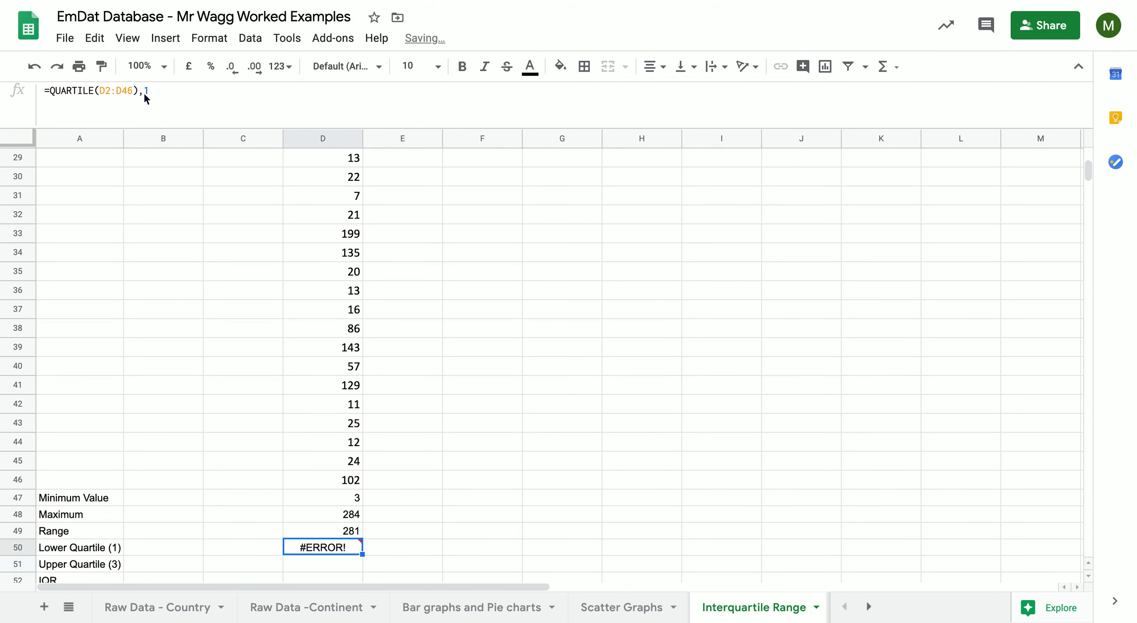
Step: Balance the brackets of the lower quartile formula in D50 so it reads =QUARTILE((D2:D46),1)
click(135, 91)
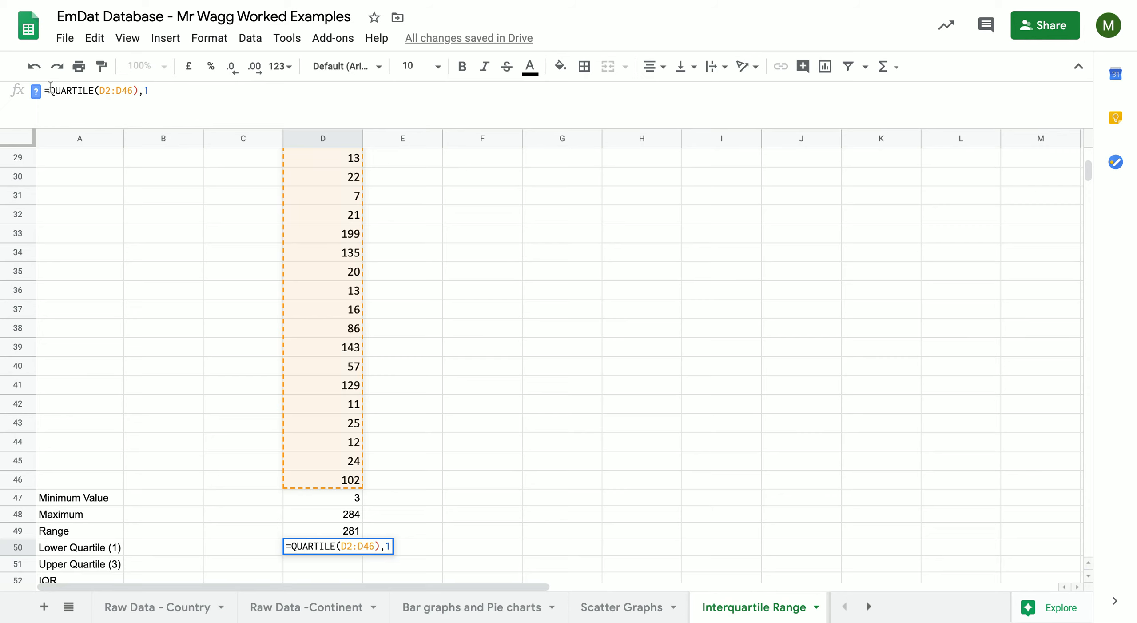
click(157, 91)
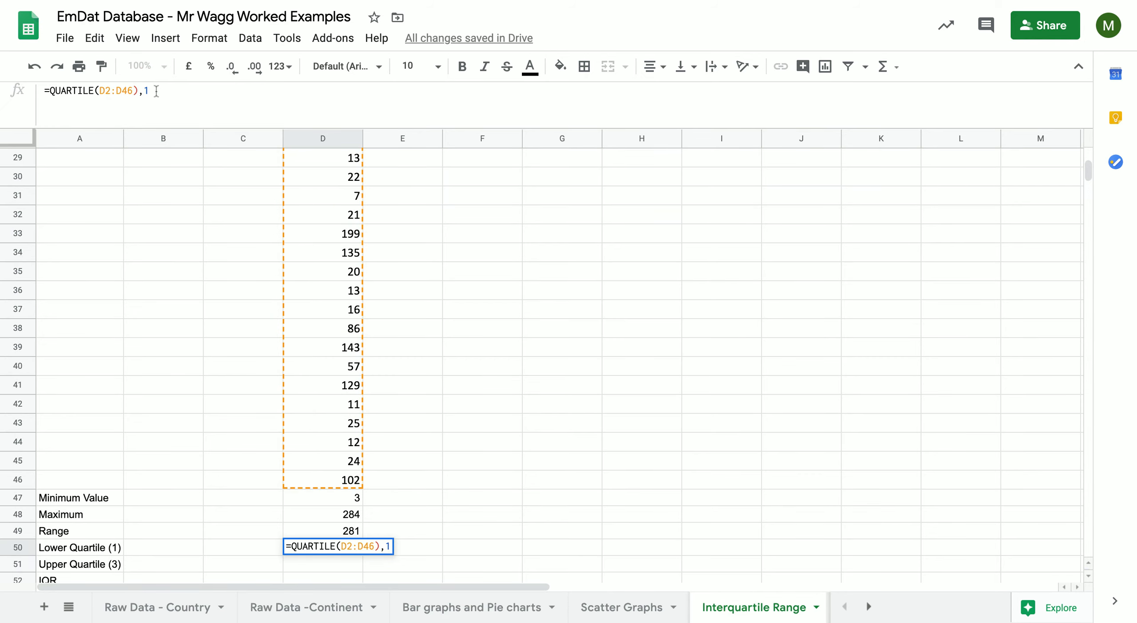
text())
key(Return)
click(725, 342)
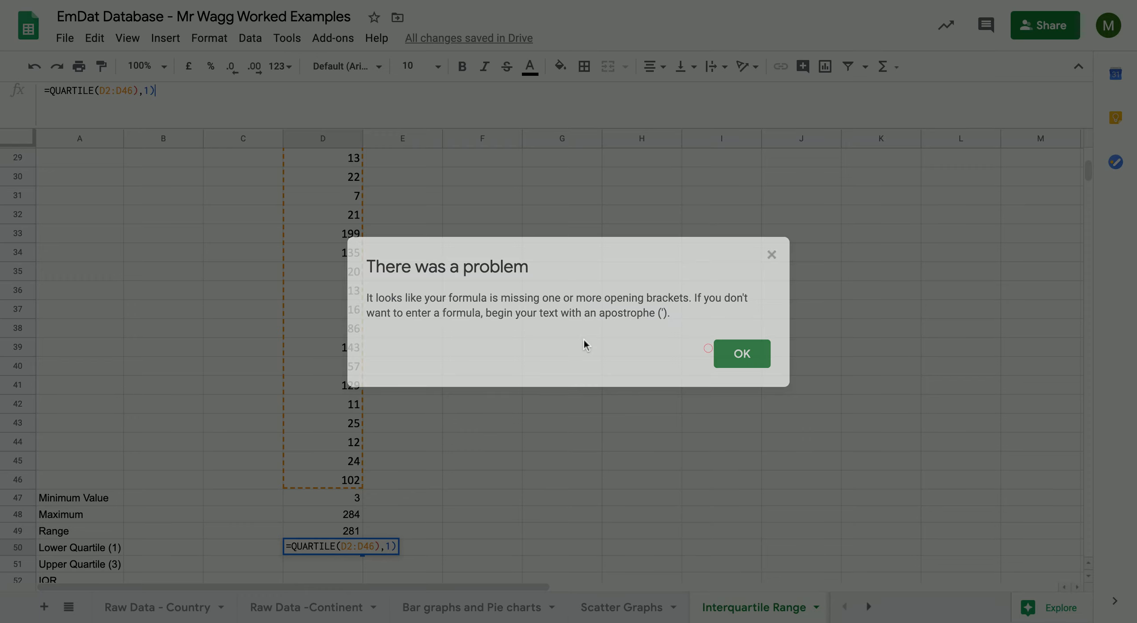
click(95, 91)
text(()
key(Return)
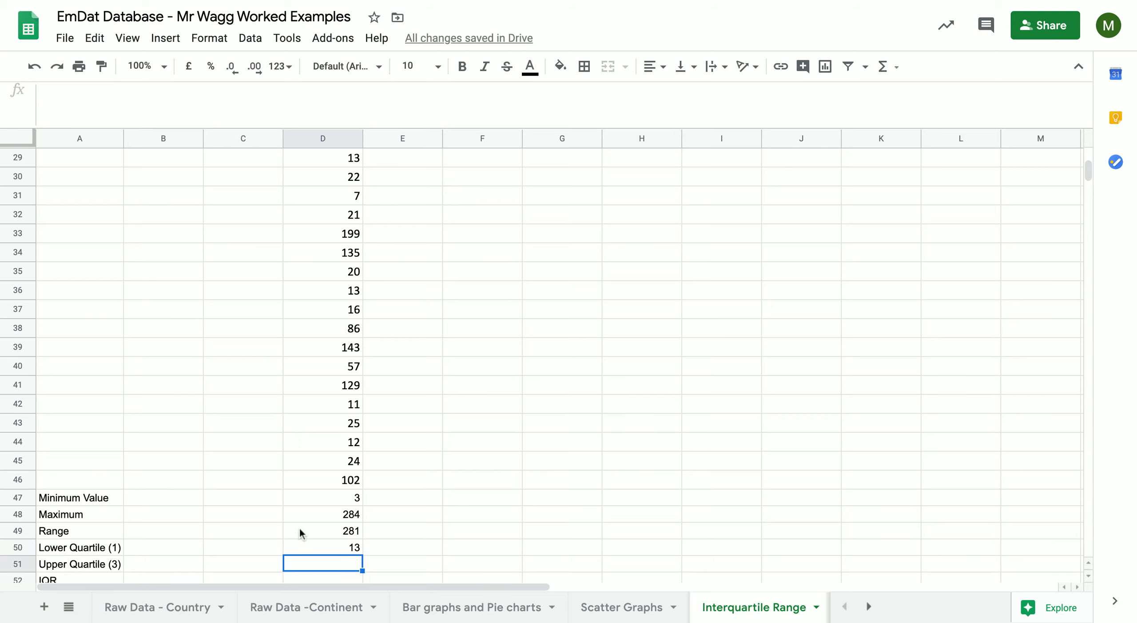
Step: Review the brackets, data range and quartile number in the lower quartile formula in D50
click(342, 542)
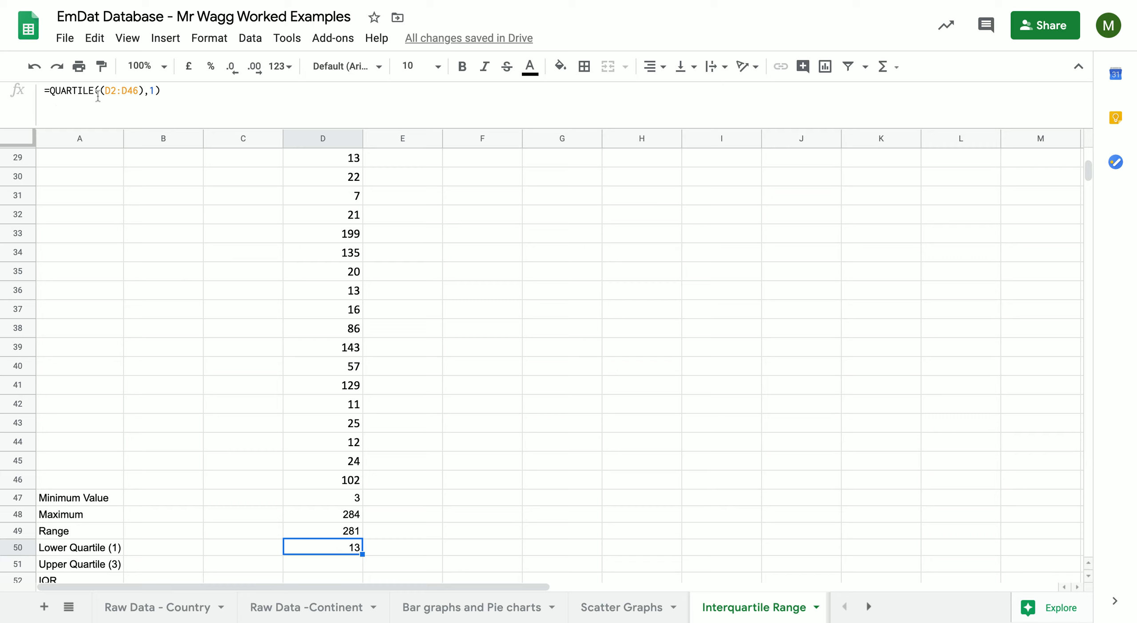
click(141, 91)
text())
click(163, 90)
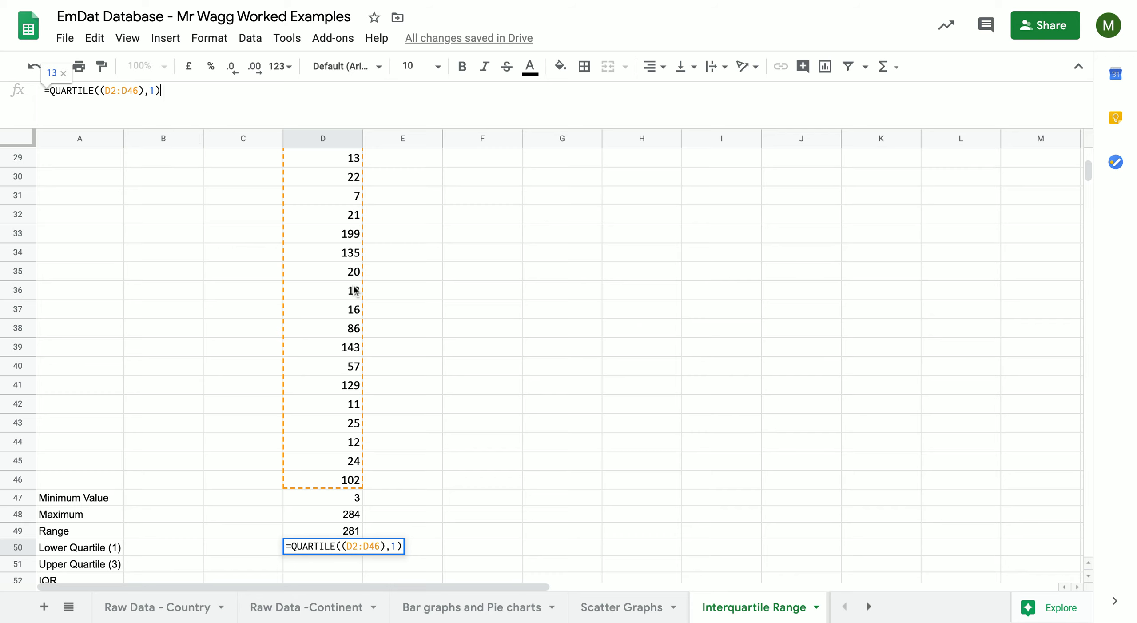
key(Return)
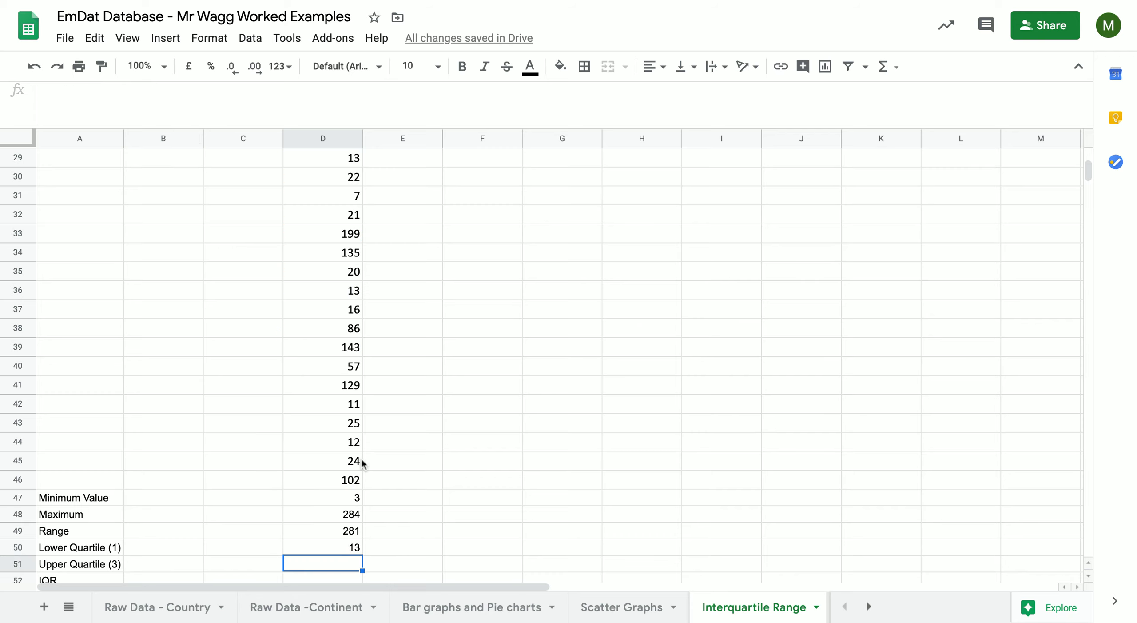
Step: Calculate Japan's upper quartile in D51 with the formula =QUARTILE((D2:D46),3)
text(=)
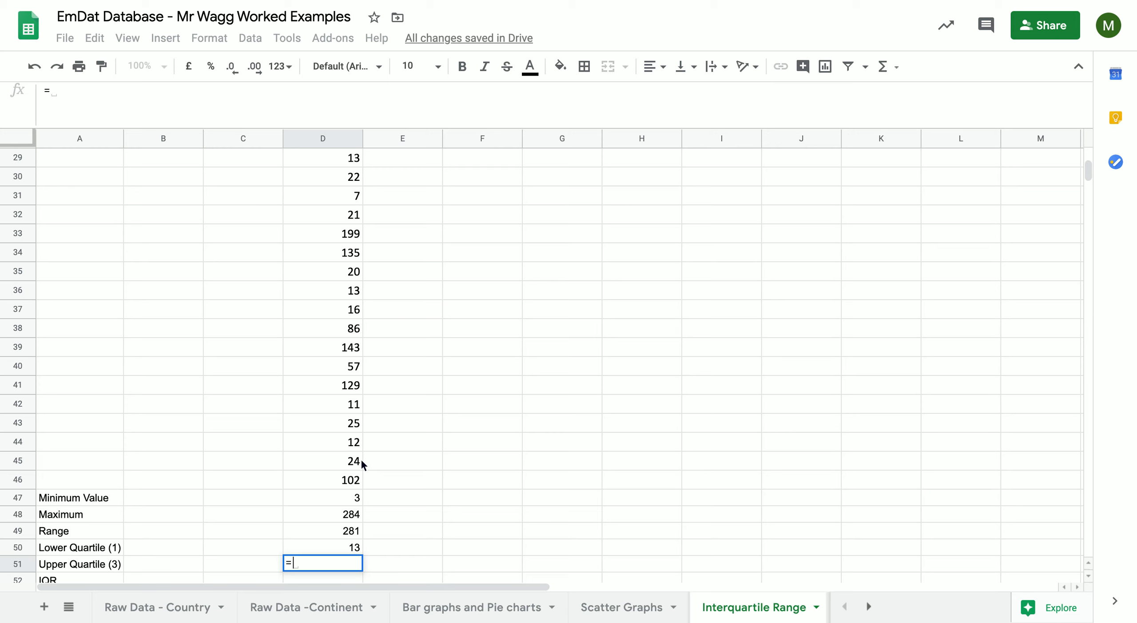
text(quartile)
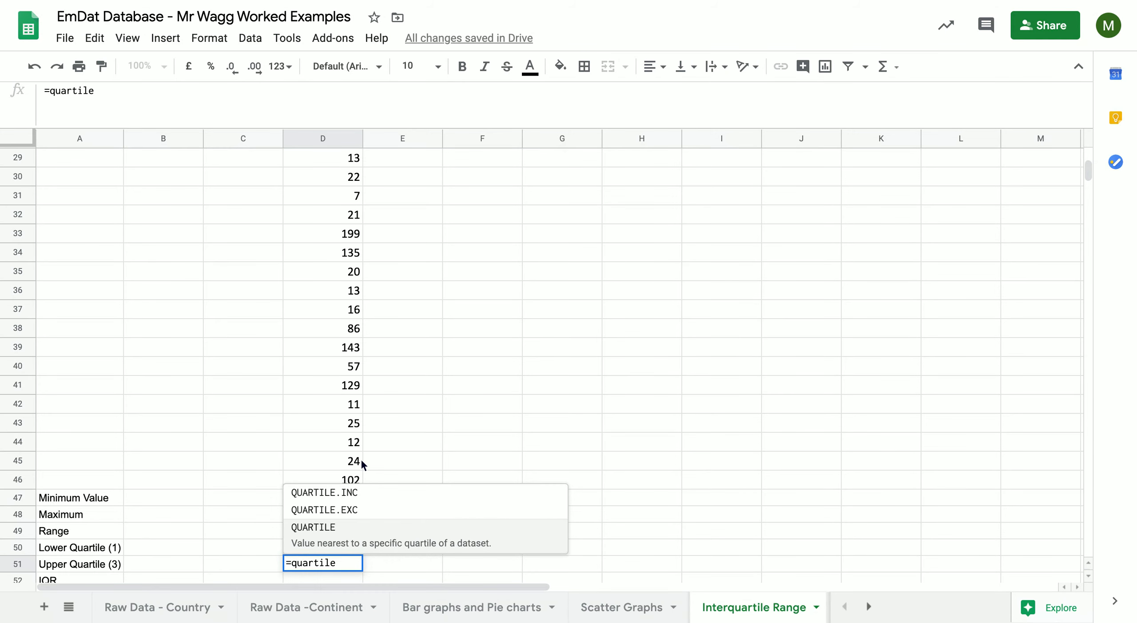
text(()
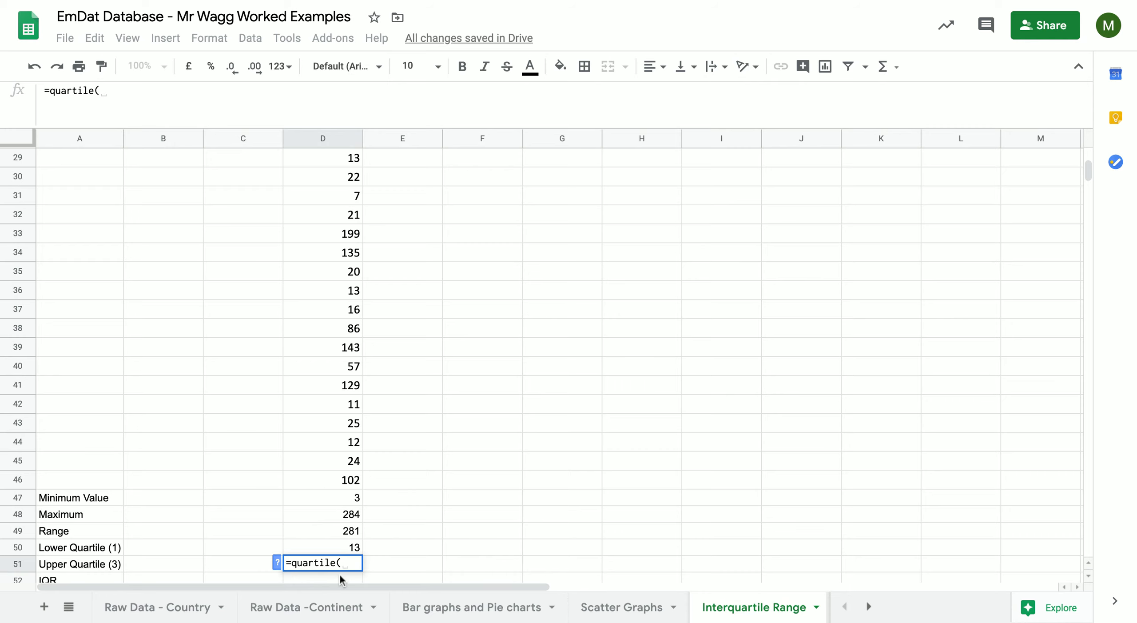
key(BackSpace)
click(334, 535)
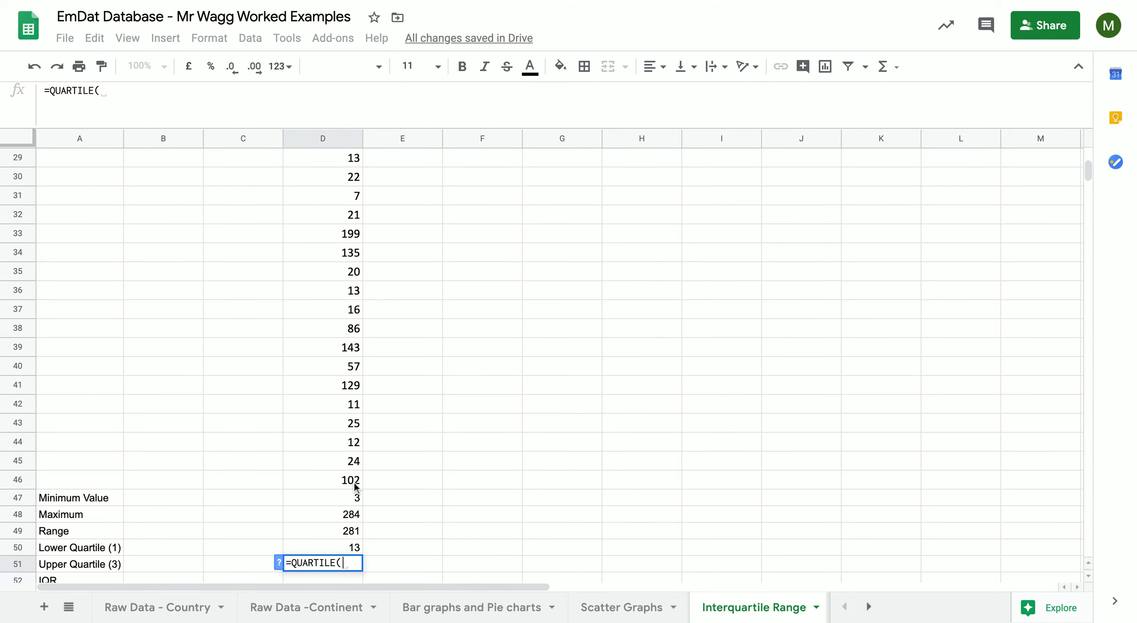
drag(355, 482, 342, 180)
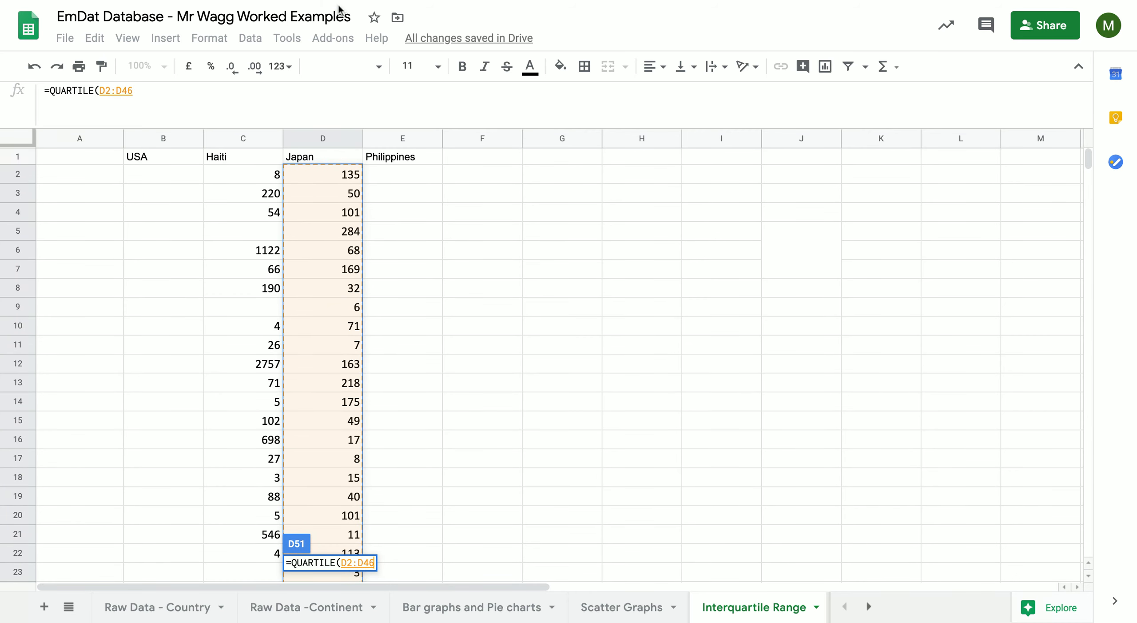
click(229, 92)
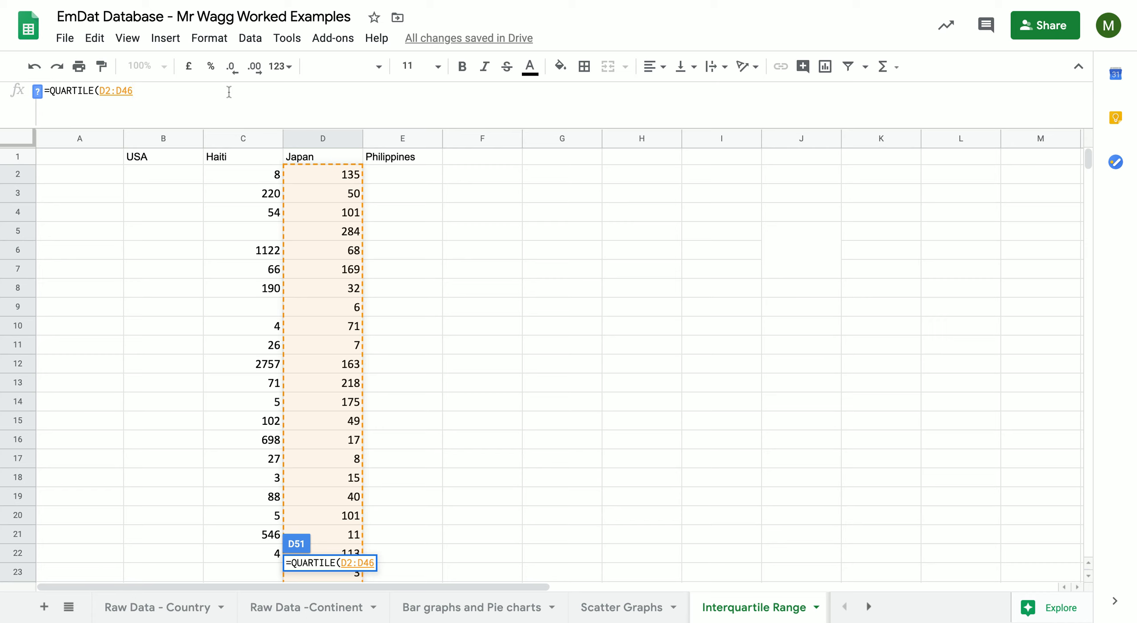
text(),)
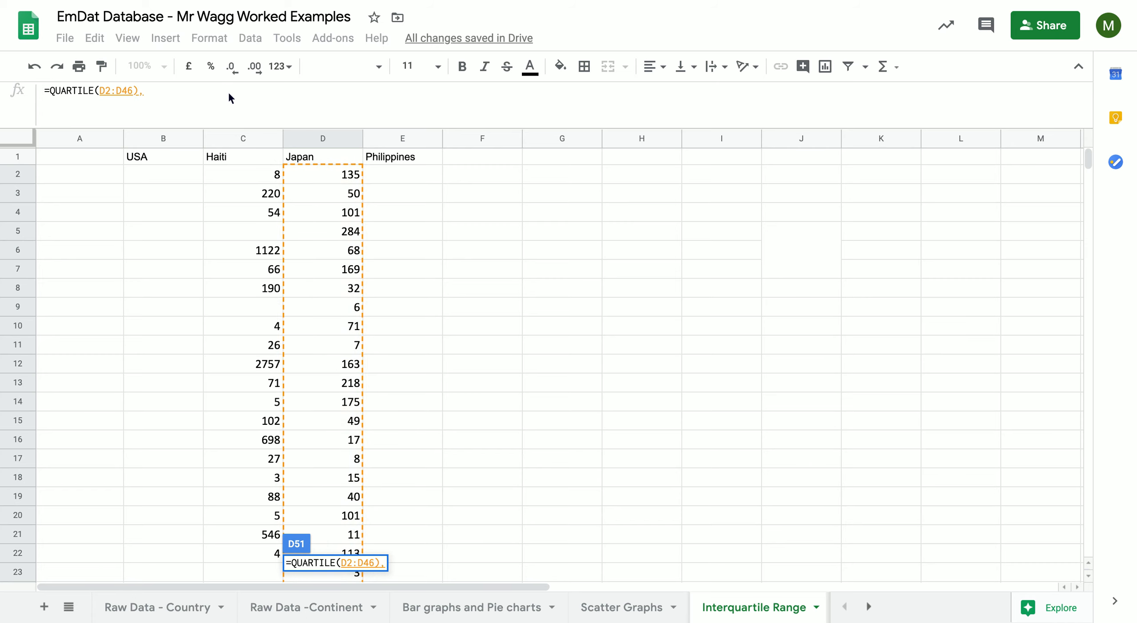
text(3))
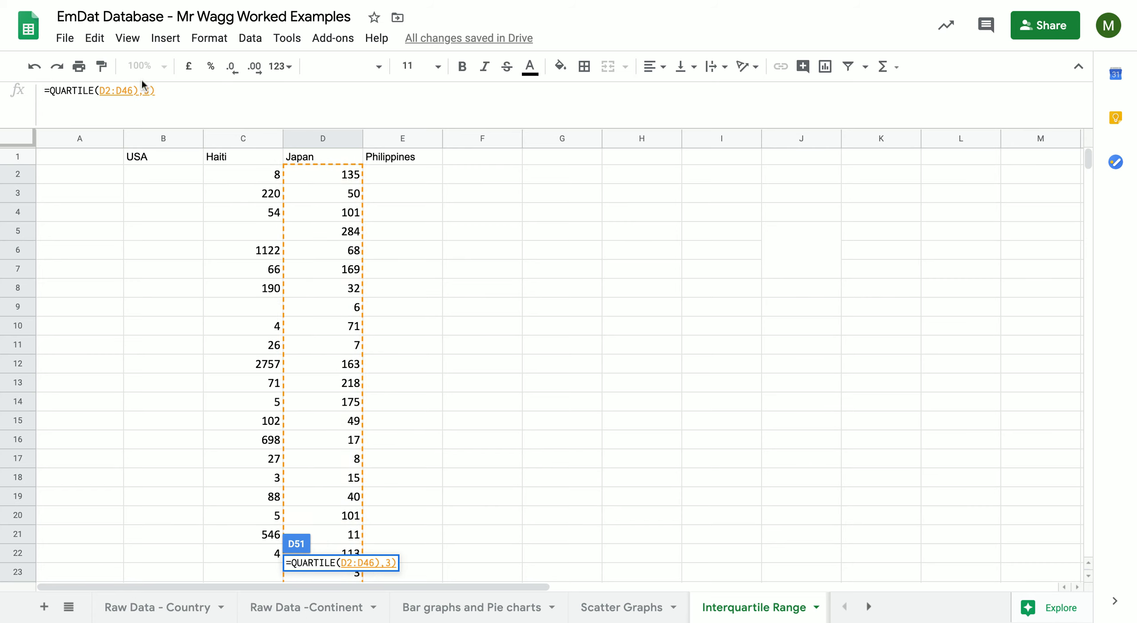
click(98, 89)
text(()
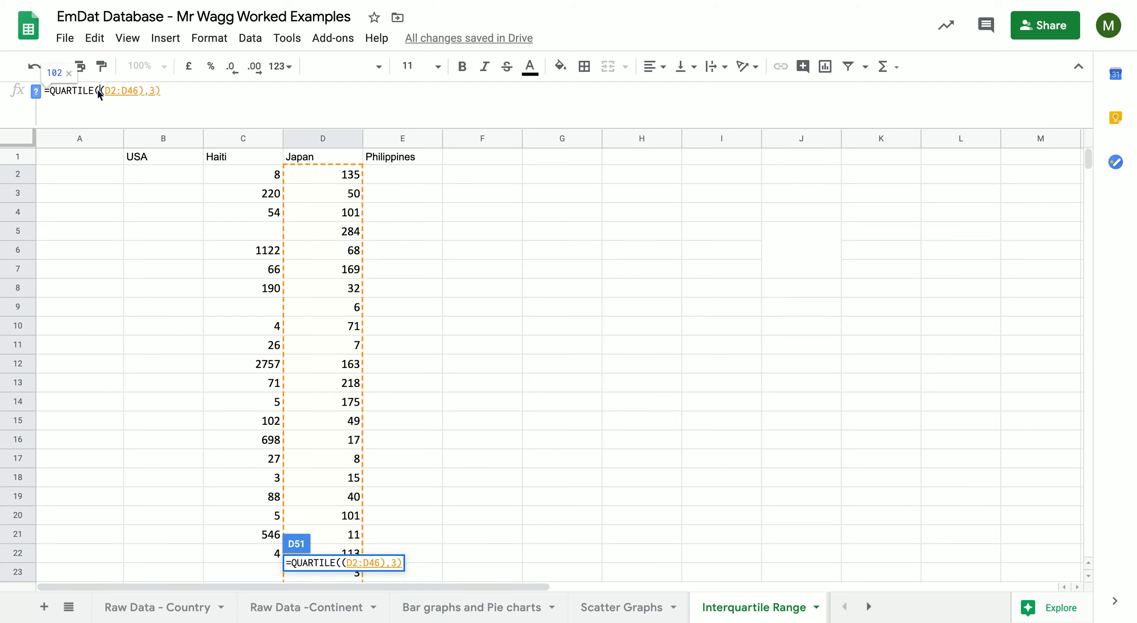
key(Return)
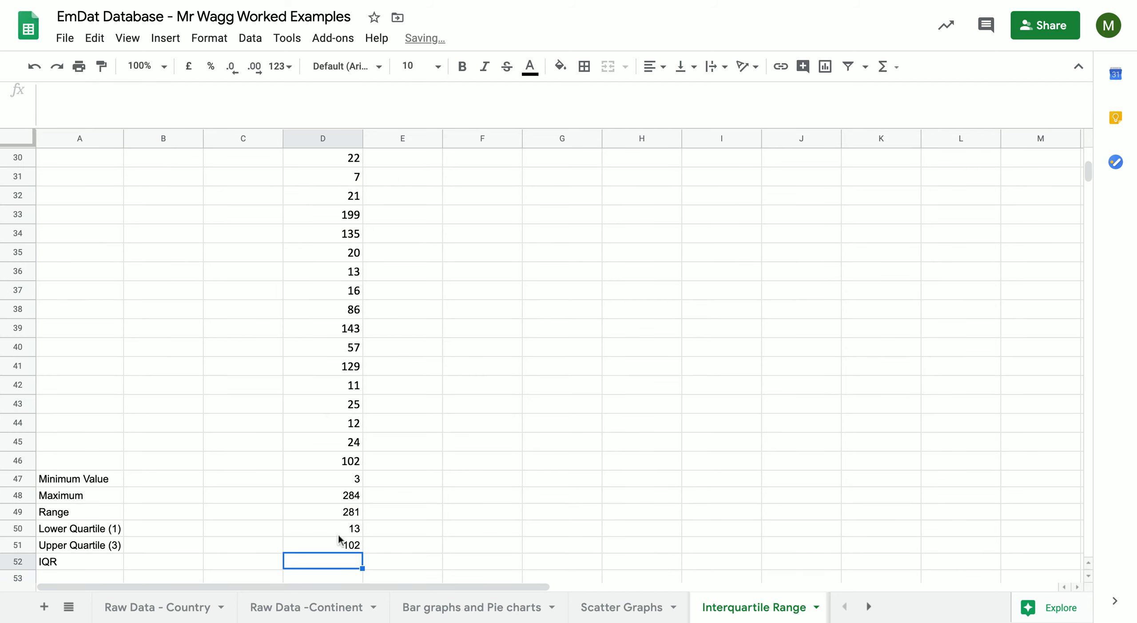
Step: Calculate Japan's interquartile range in D52 with =D51-D50, and compare it with the range in D49
text(=)
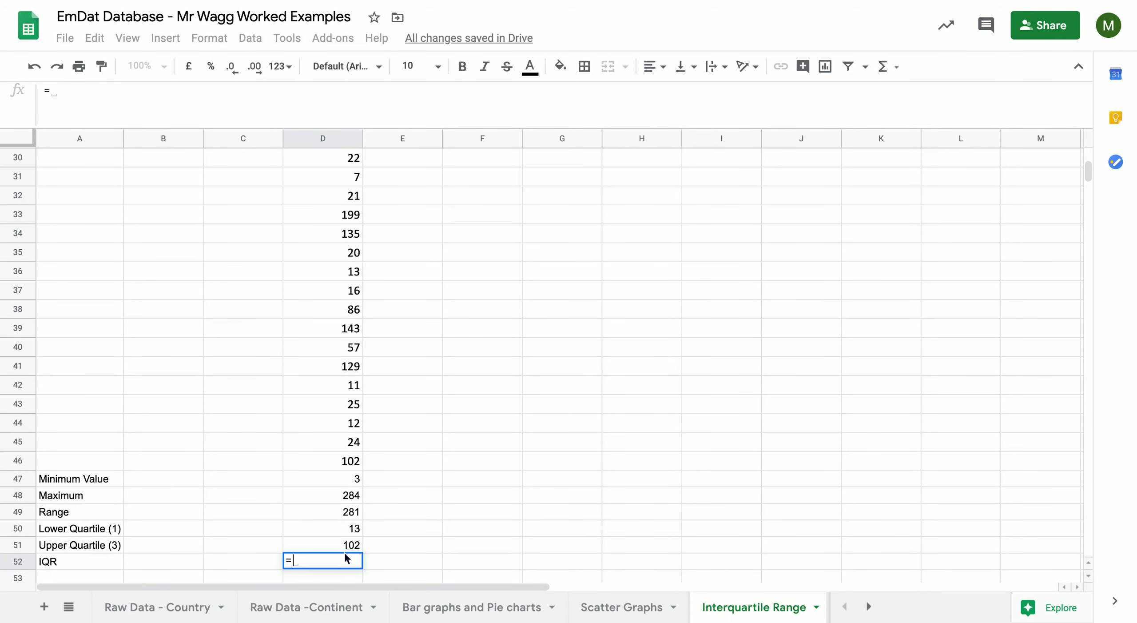
click(352, 544)
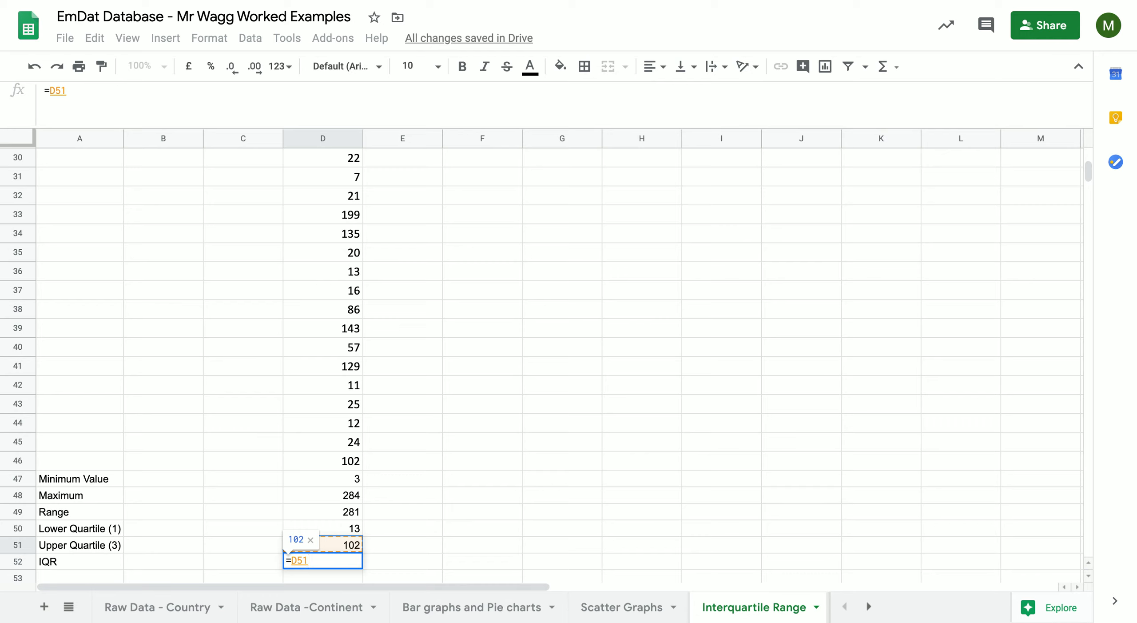
text(-)
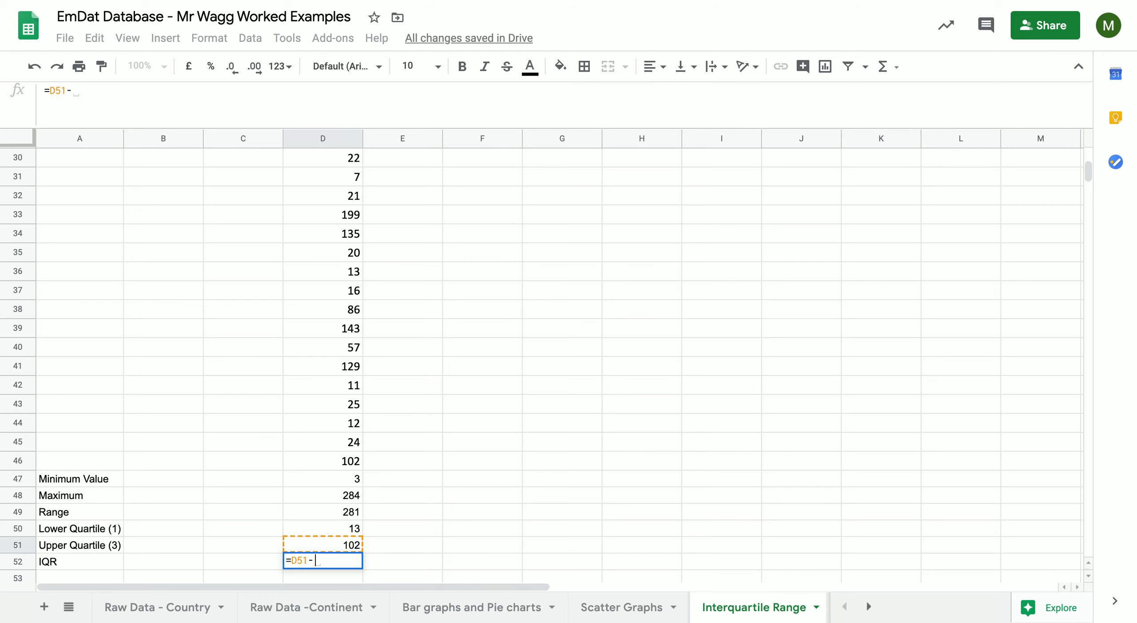
click(346, 528)
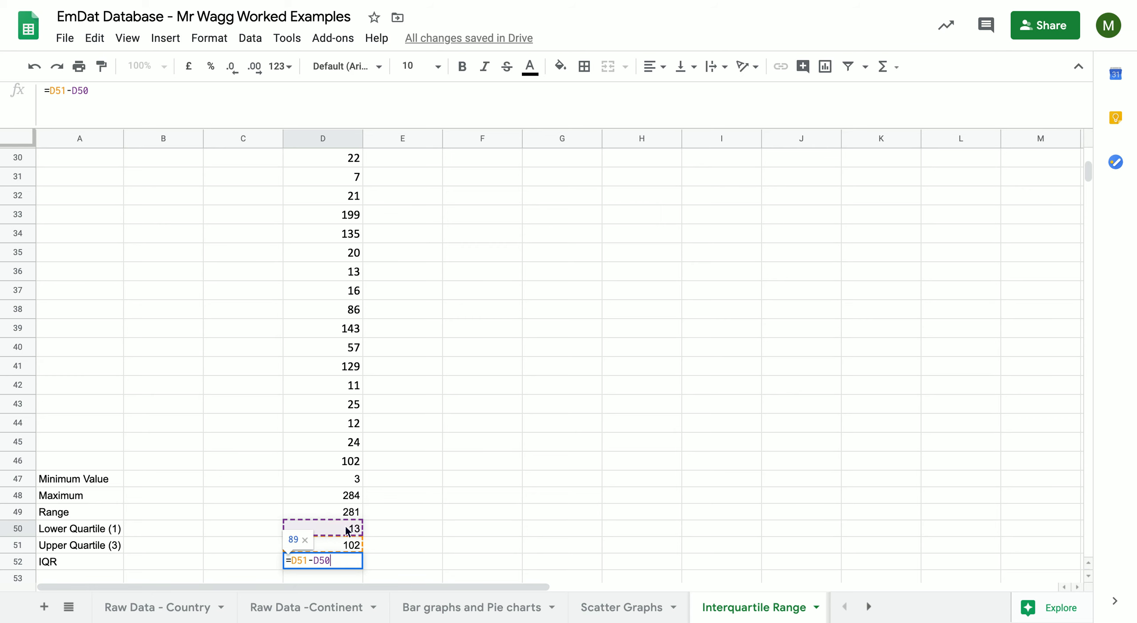
key(Return)
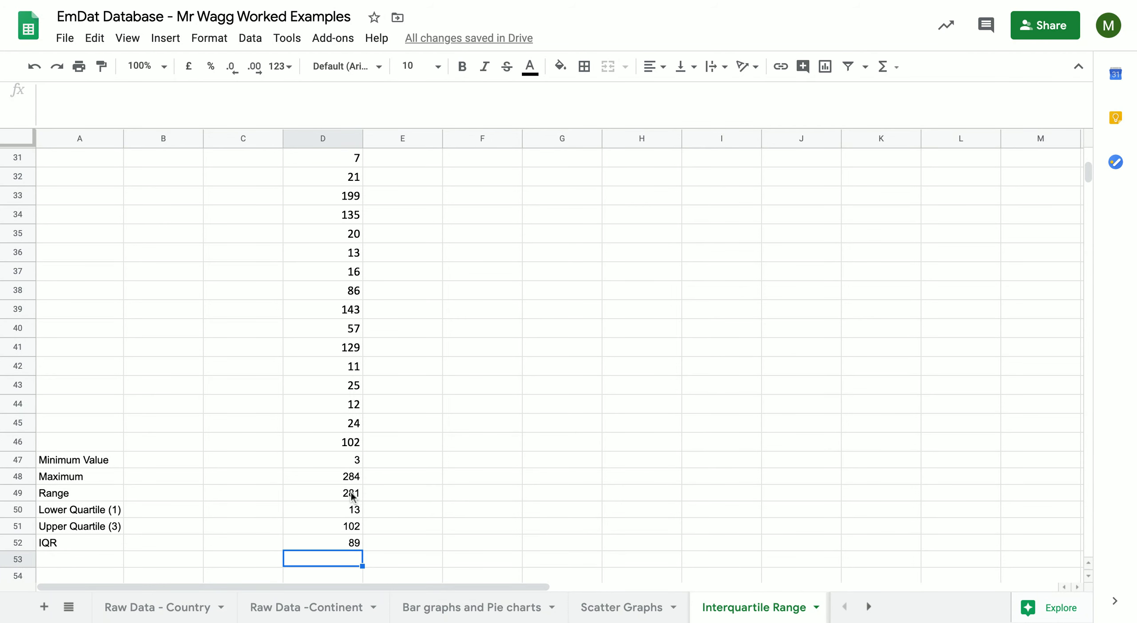
click(352, 496)
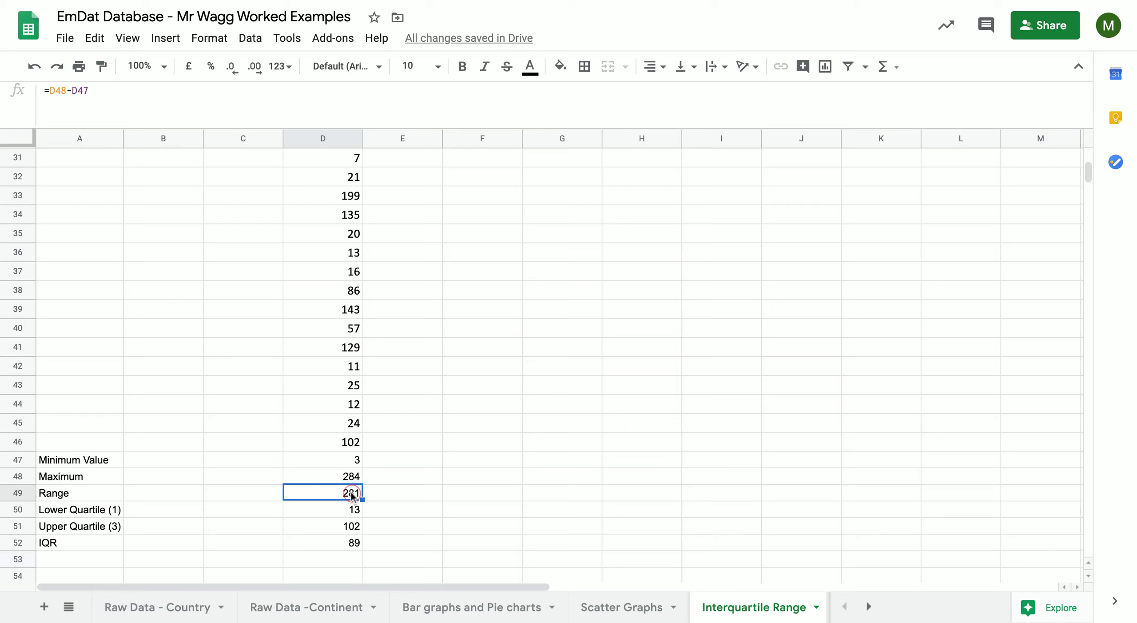
click(355, 542)
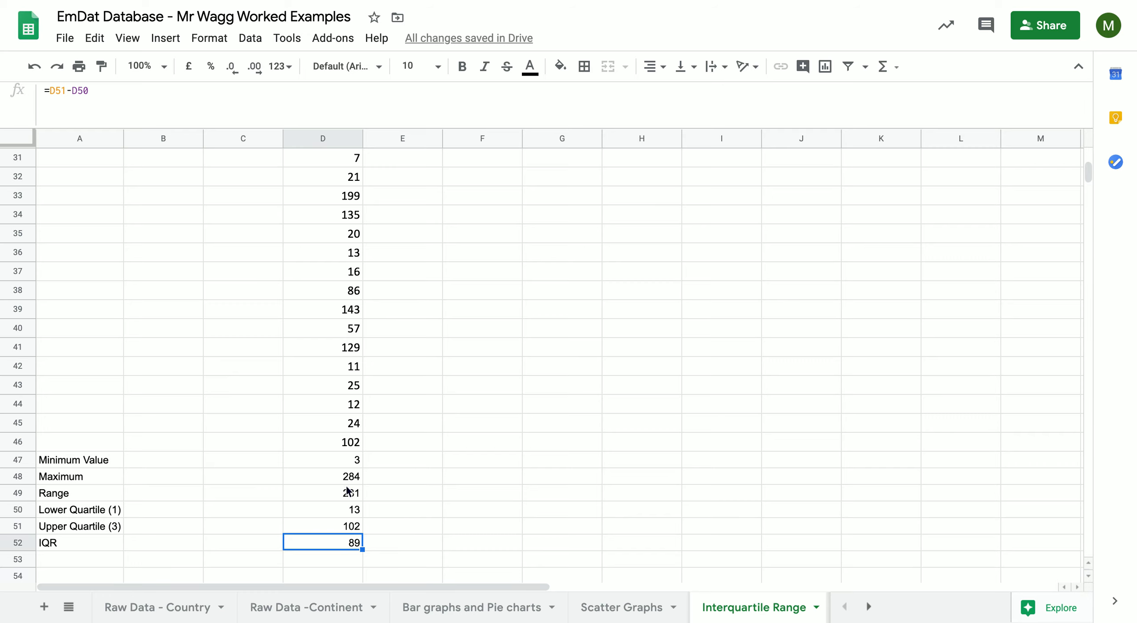
drag(332, 527, 332, 529)
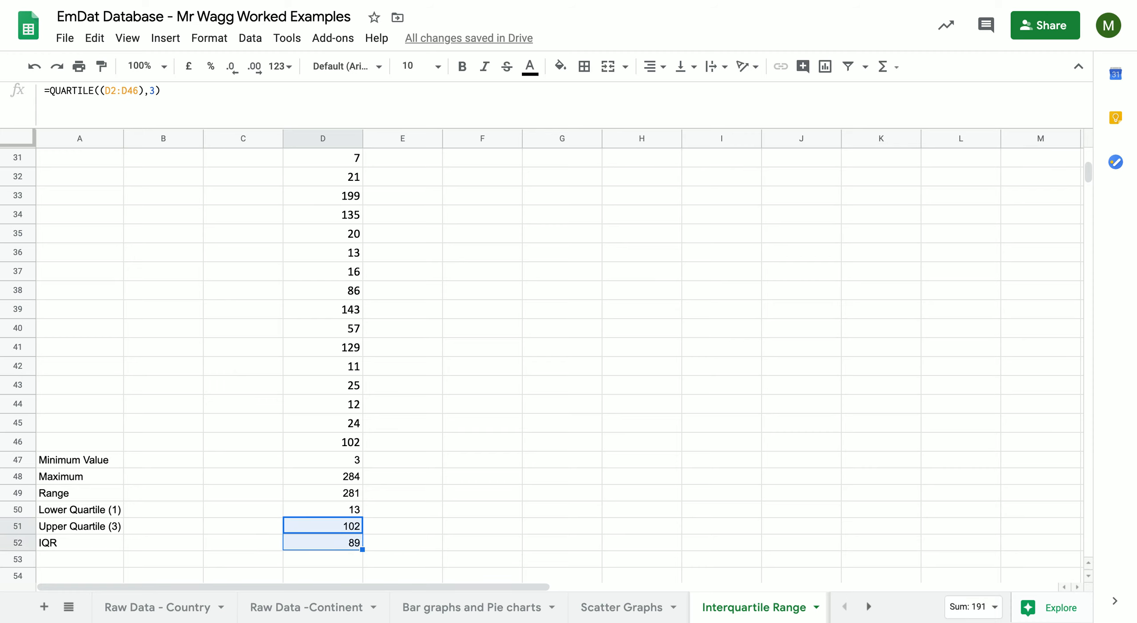
click(334, 538)
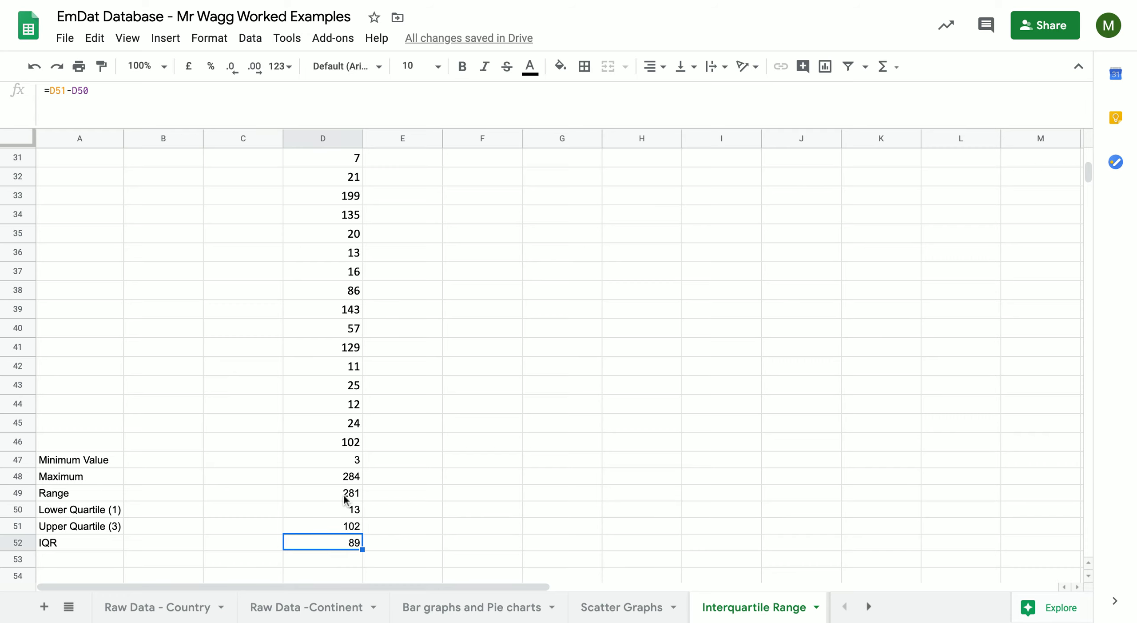
Step: Insert a row above the Upper Quartile row and label it Median in A51
click(70, 564)
right_click(18, 526)
click(67, 326)
text(Median)
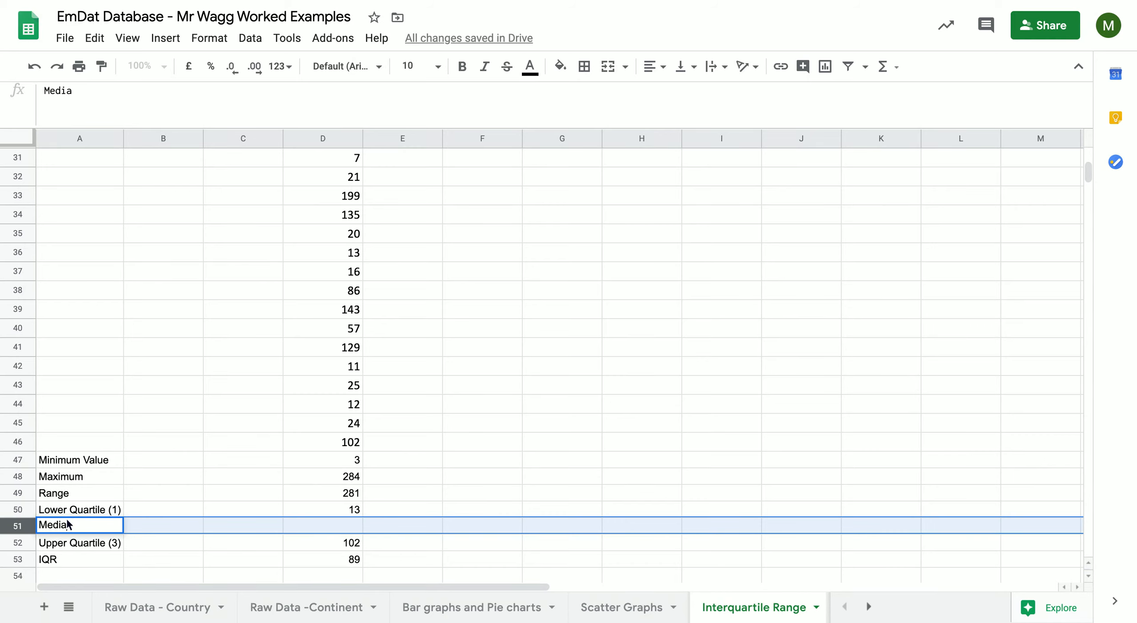
Step: Calculate Japan's median in D51 with the formula =median(D2:D46)
click(341, 524)
text(=median)
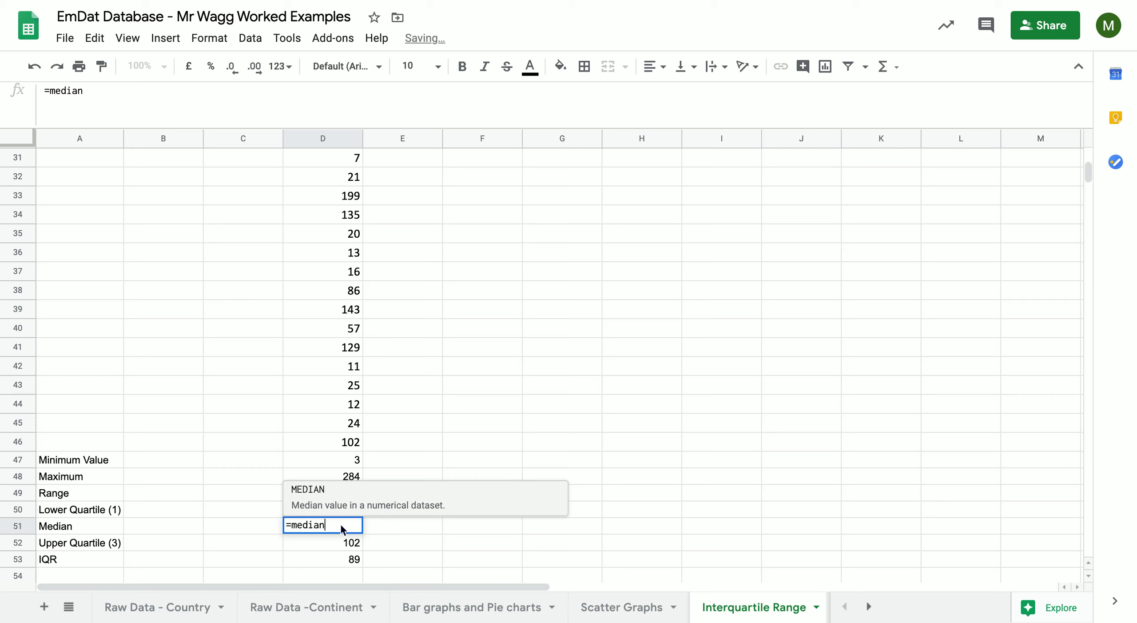
text(()
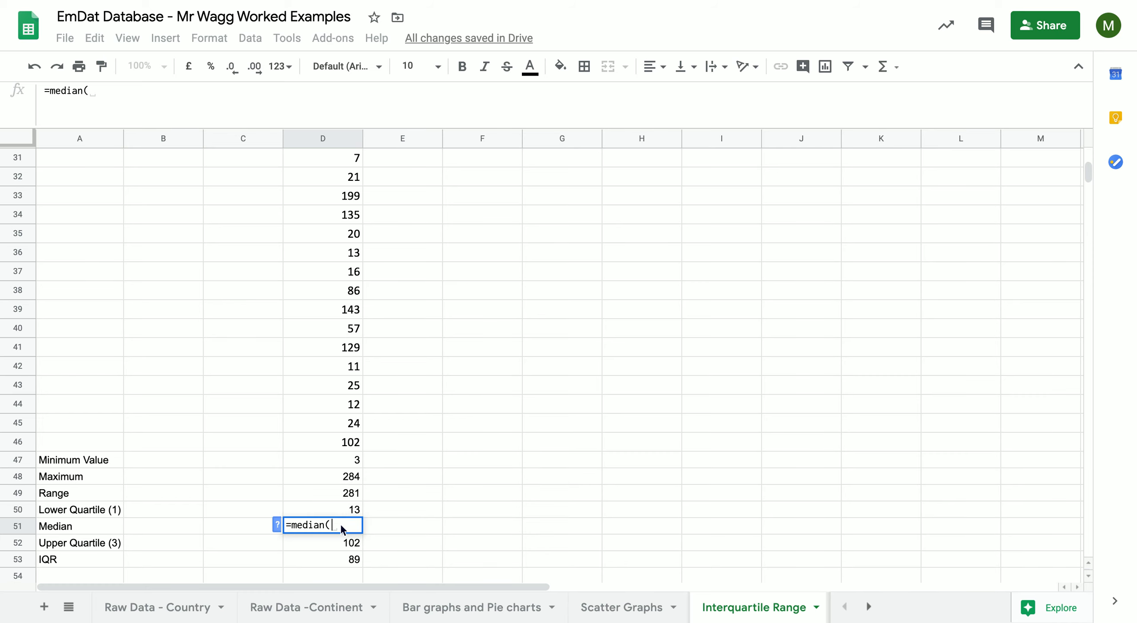
click(334, 441)
drag(334, 441, 340, 174)
text())
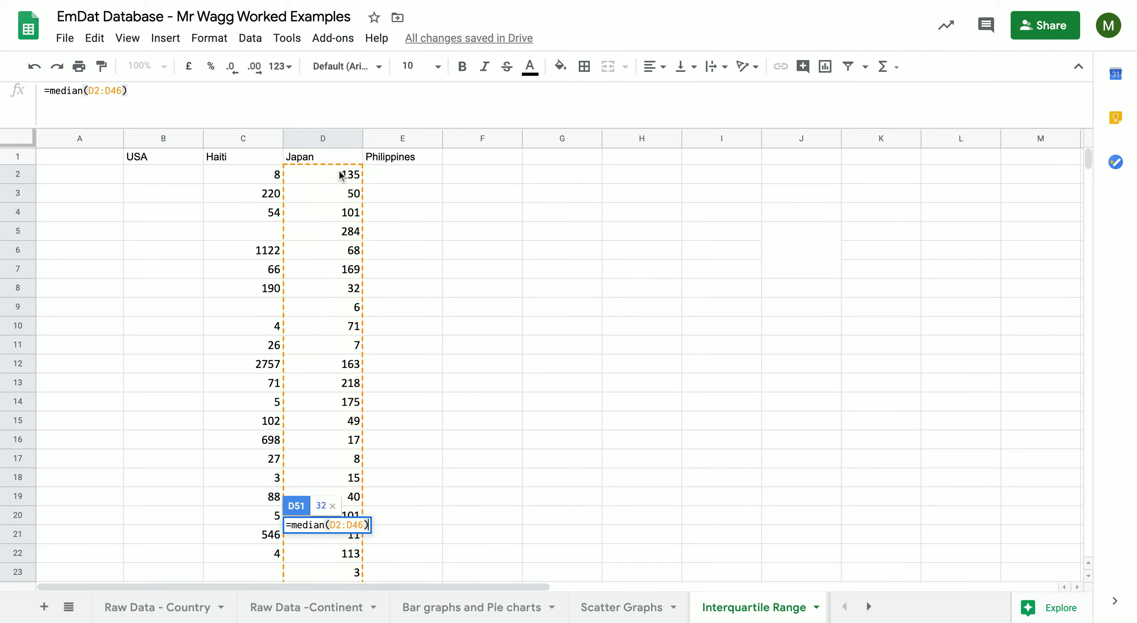
key(Return)
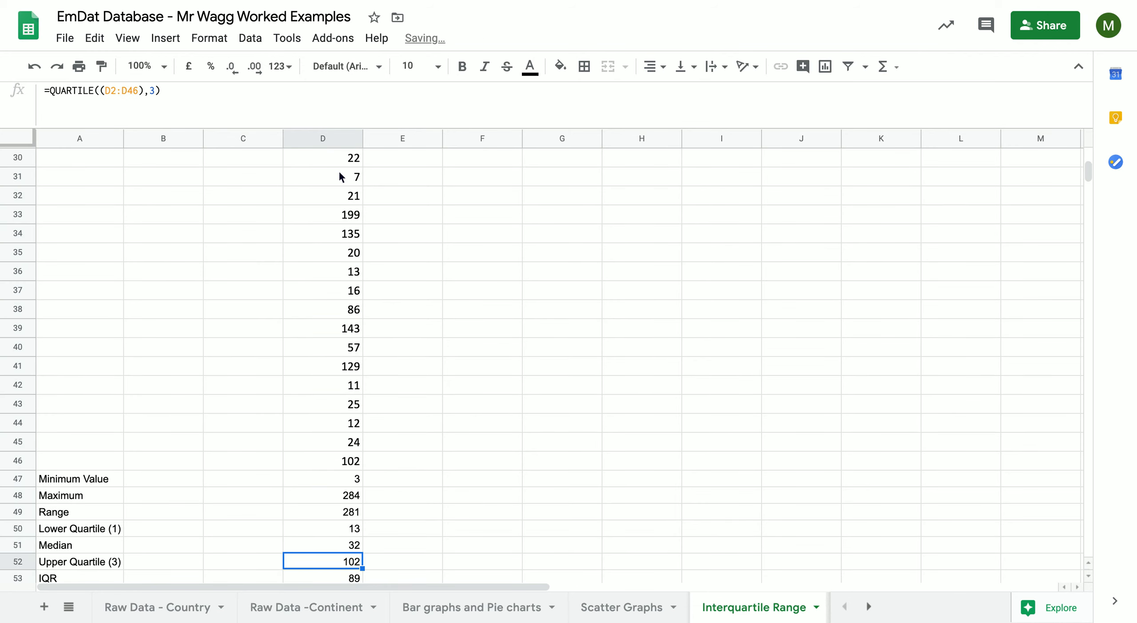
Step: Compare Japan's median in D51 with the lower quartile in D50 and the upper quartile in D52
click(342, 539)
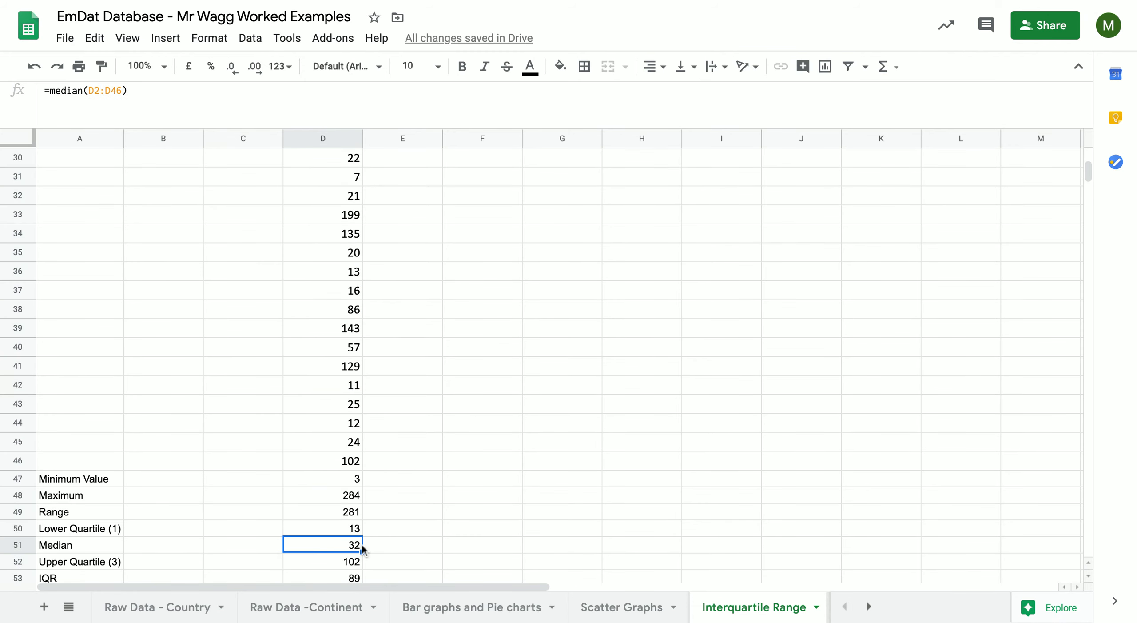
drag(355, 531, 356, 557)
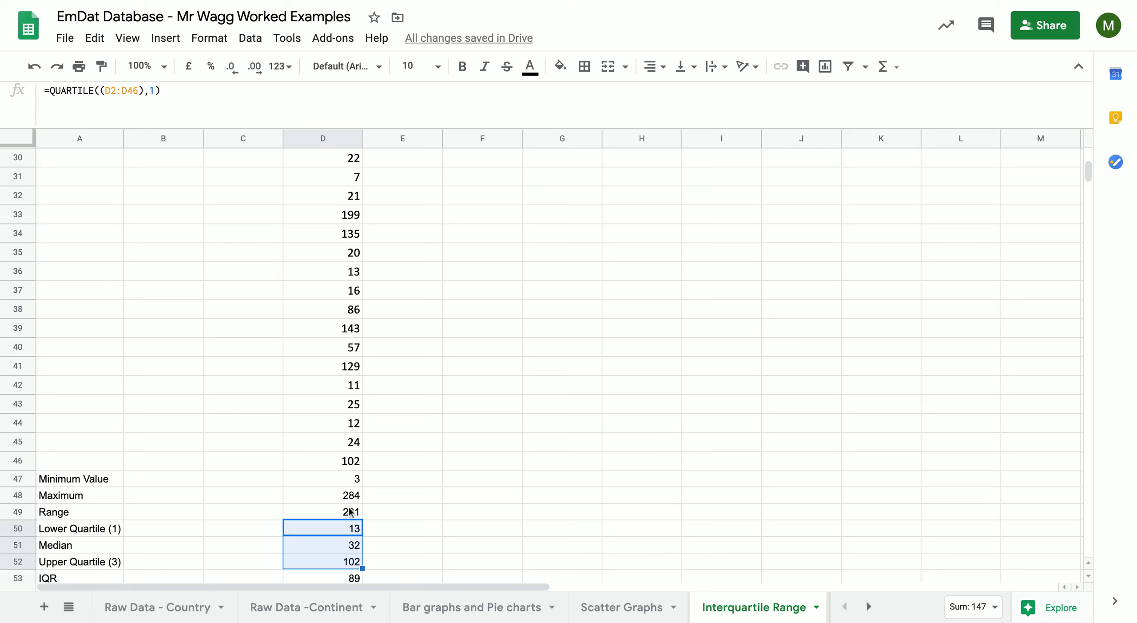
click(376, 527)
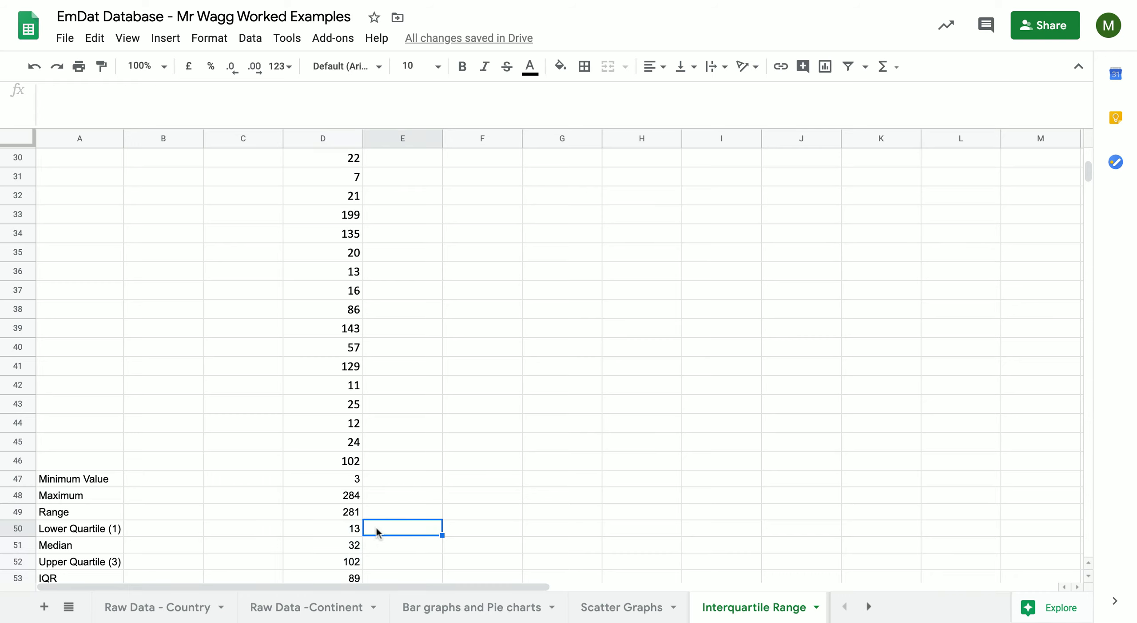
Step: Fill Japan's statistics formulas from D47:D53 across into C47:C53 for Haiti
scroll(330, 560, down, 1)
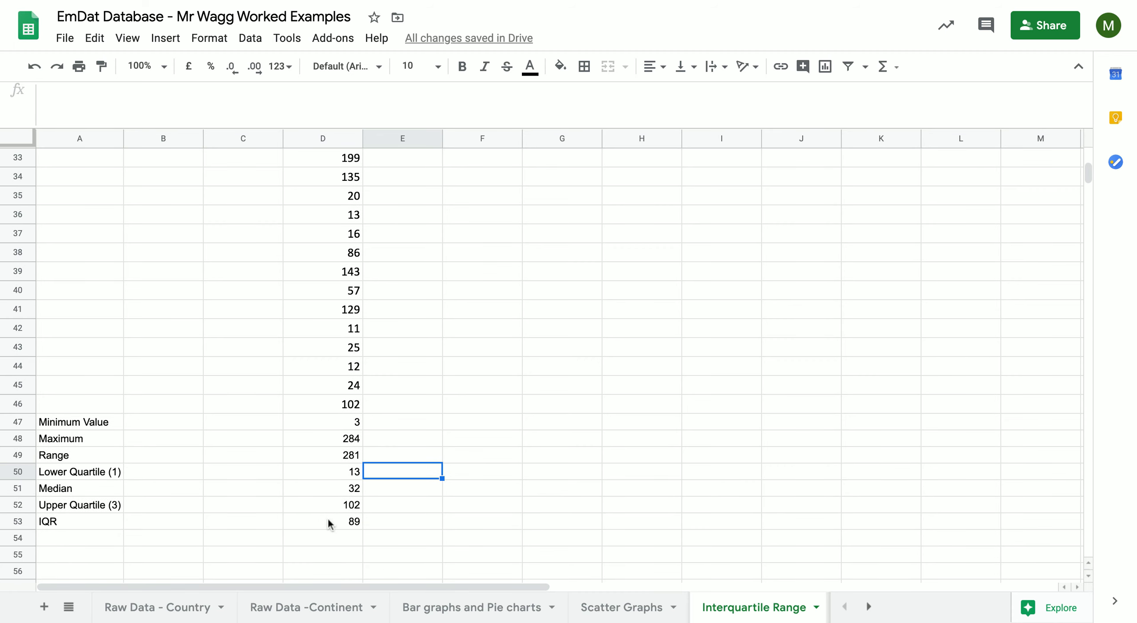
drag(328, 522, 330, 422)
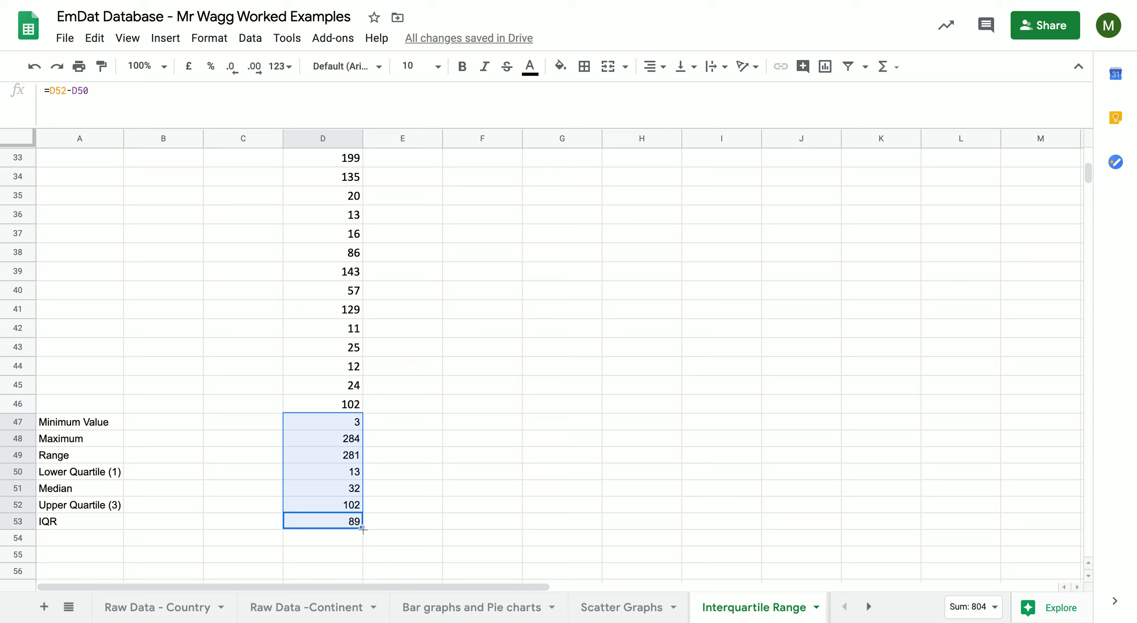
drag(363, 528, 241, 523)
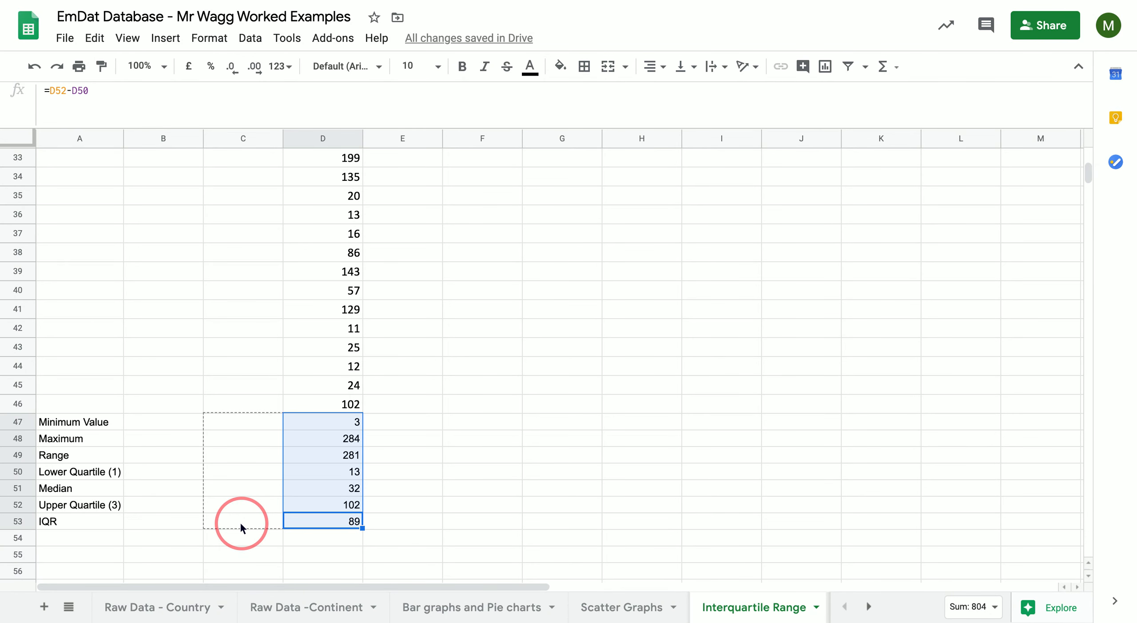
drag(241, 524, 240, 524)
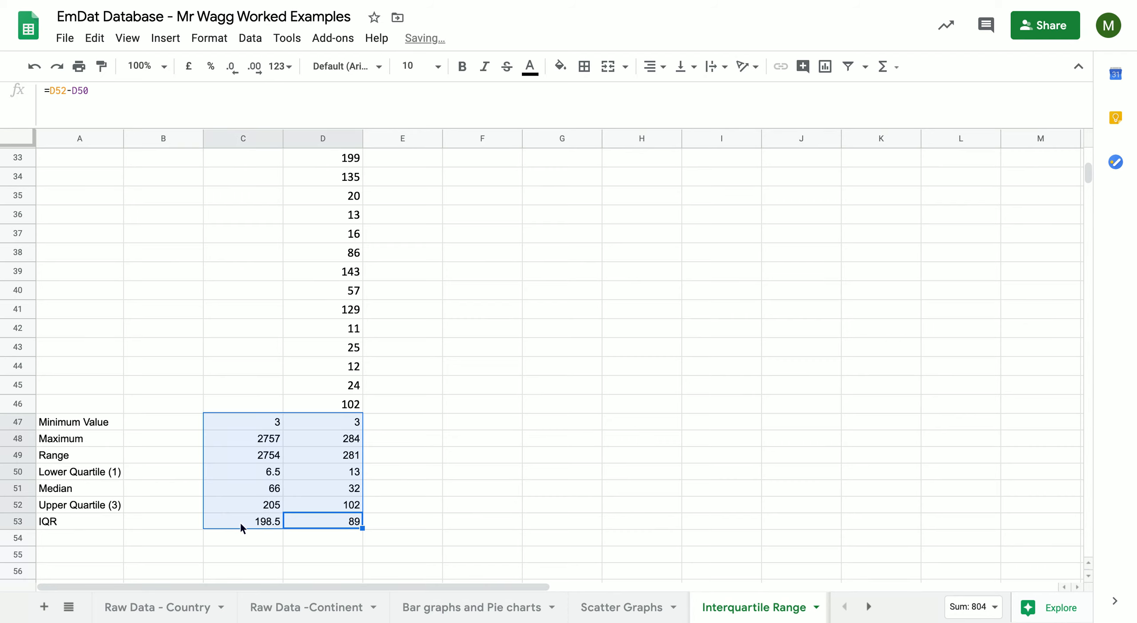
Step: Compare the data ranges in the minimum formulas for Haiti in C47 and Japan in D47, and check Haiti's data column
click(268, 423)
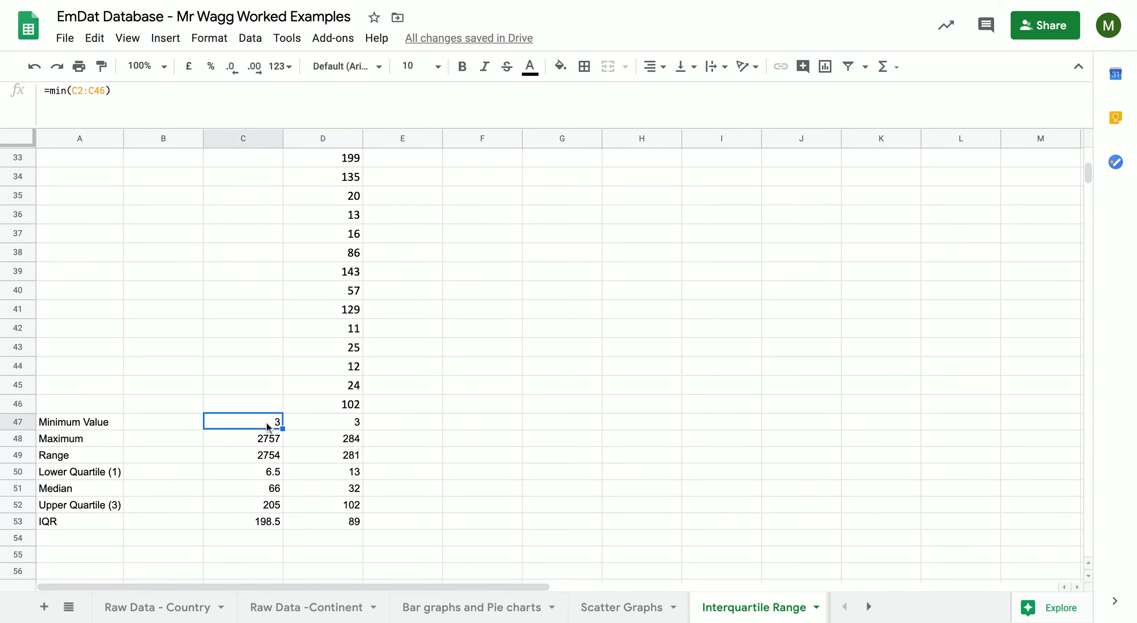
click(352, 423)
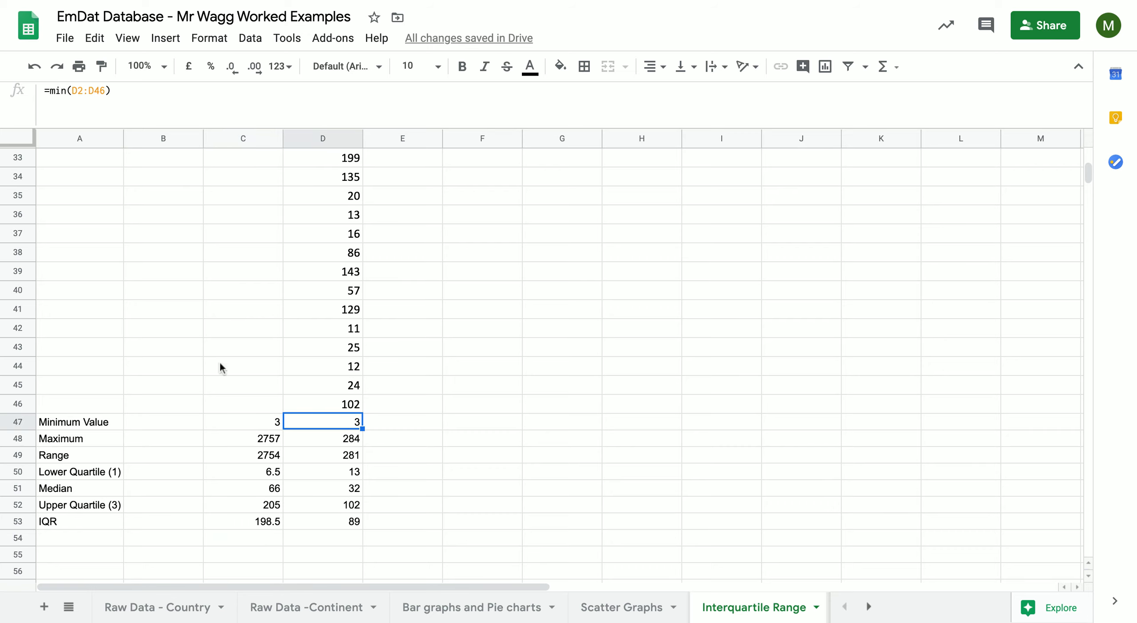
click(261, 419)
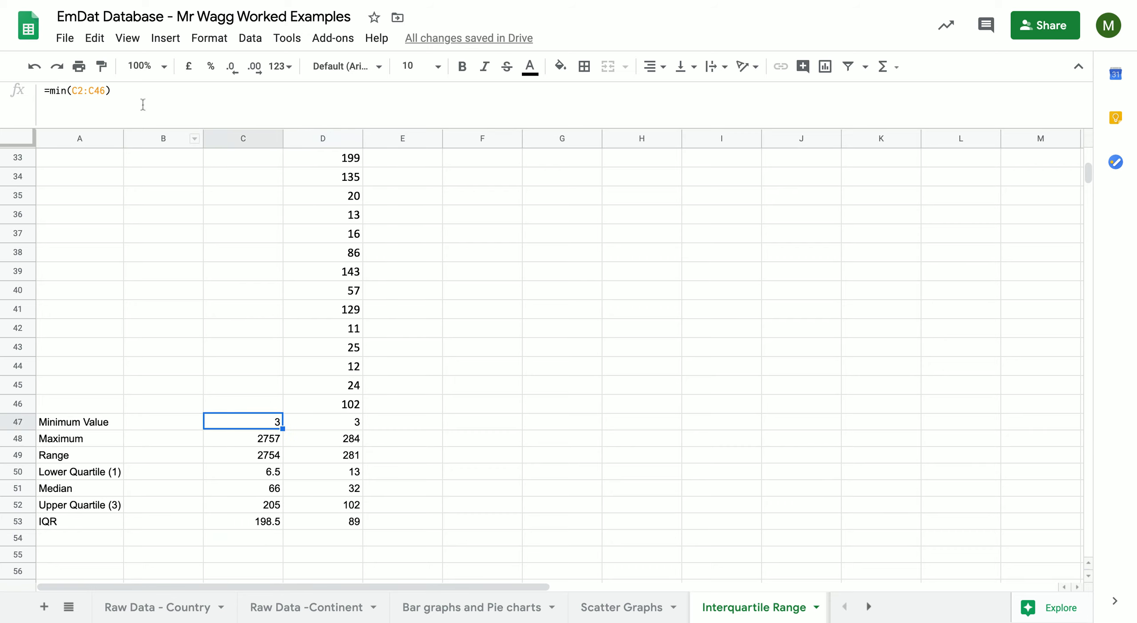
click(85, 91)
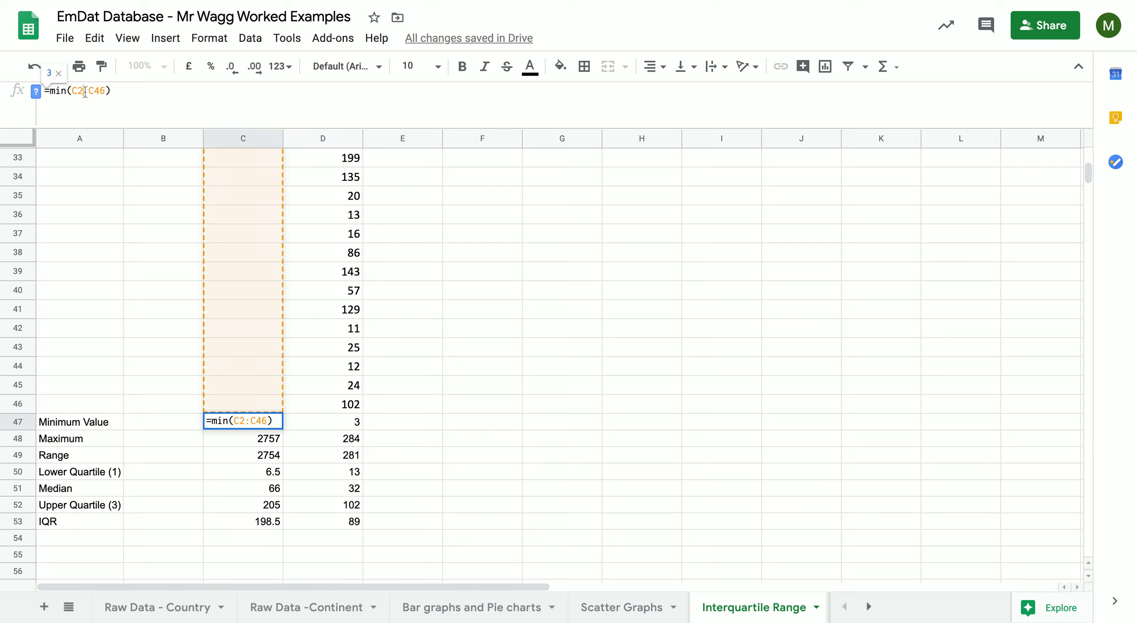
click(346, 424)
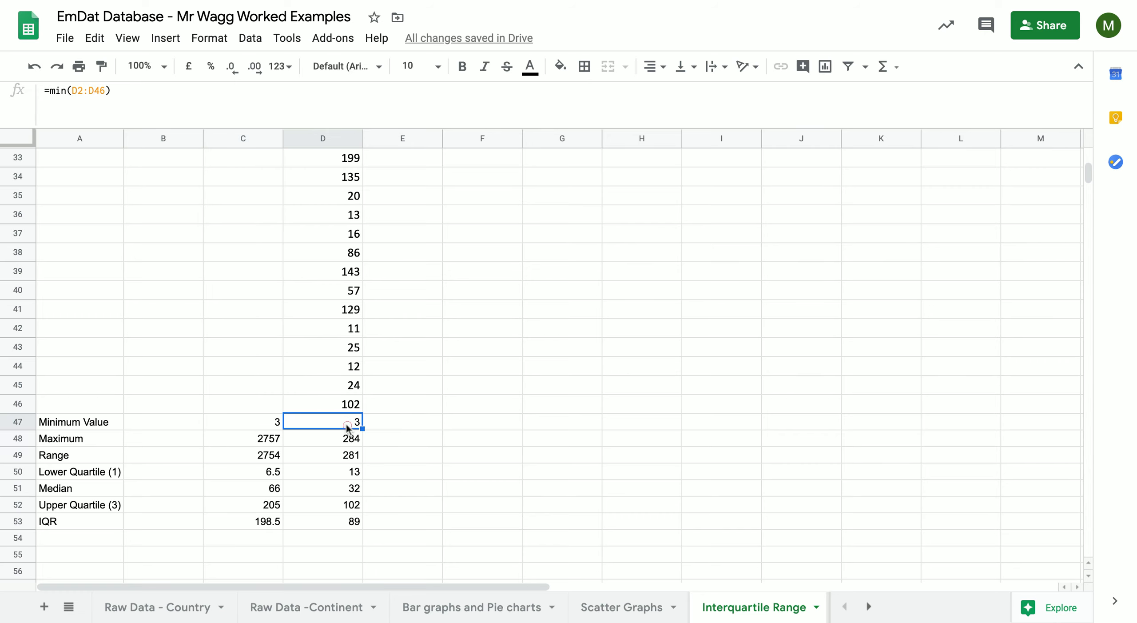
click(90, 91)
click(274, 440)
click(272, 422)
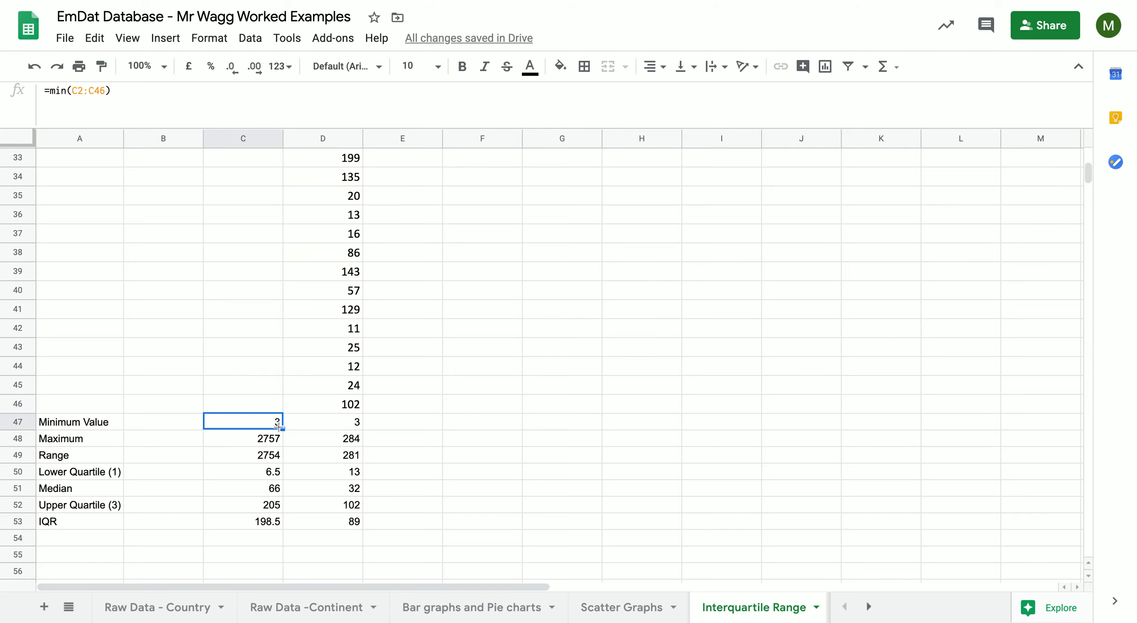
click(321, 424)
click(256, 423)
scroll(287, 299, up, 10)
scroll(281, 304, down, 5)
scroll(279, 306, down, 4)
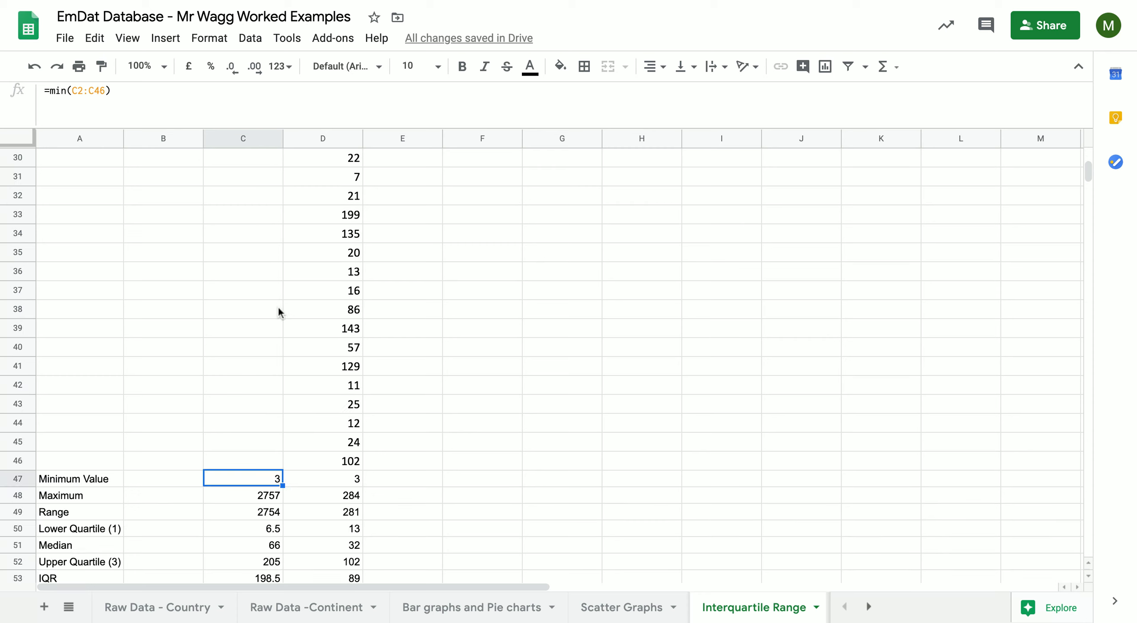
Step: Check the cell references in Haiti's maximum, range and IQR formulas in C48, C49 and C53
click(294, 499)
click(270, 497)
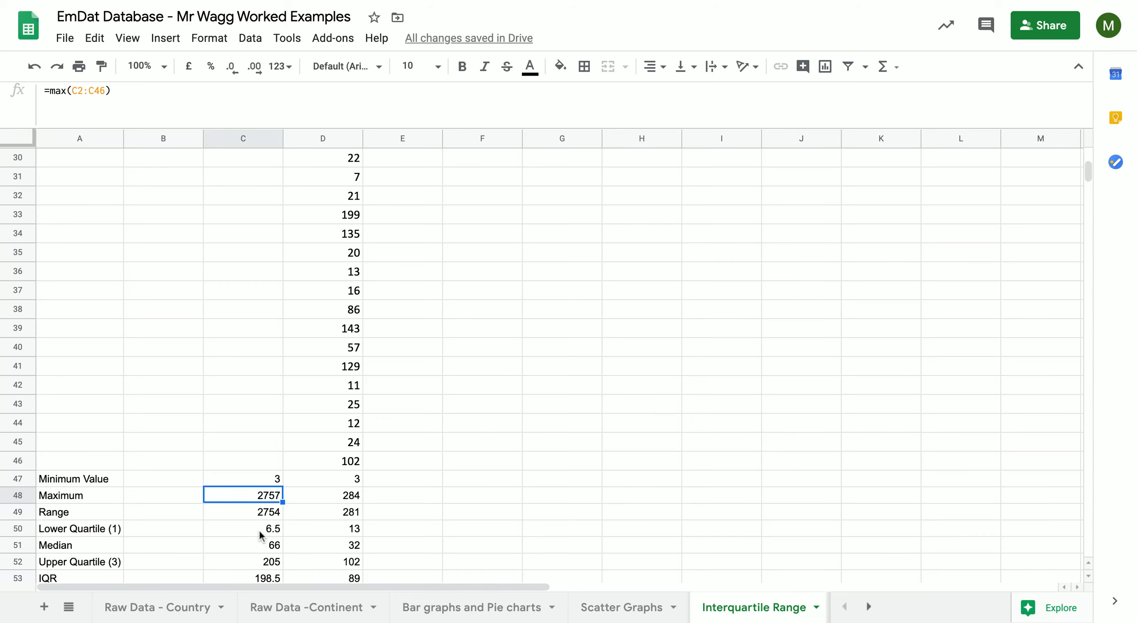
scroll(260, 533, down, 1)
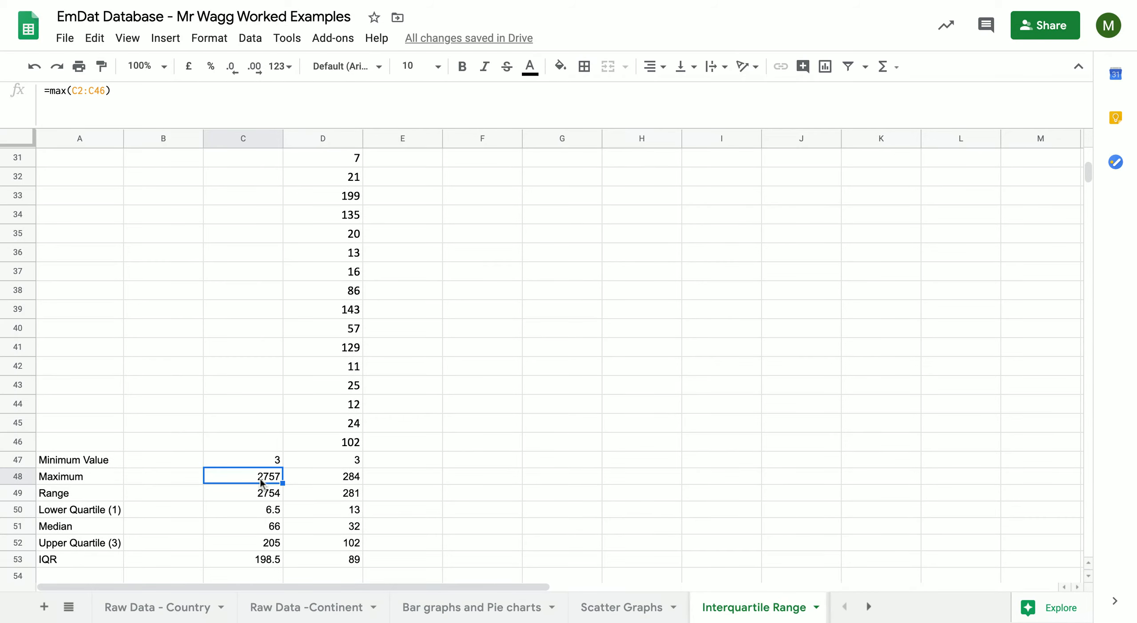
click(259, 494)
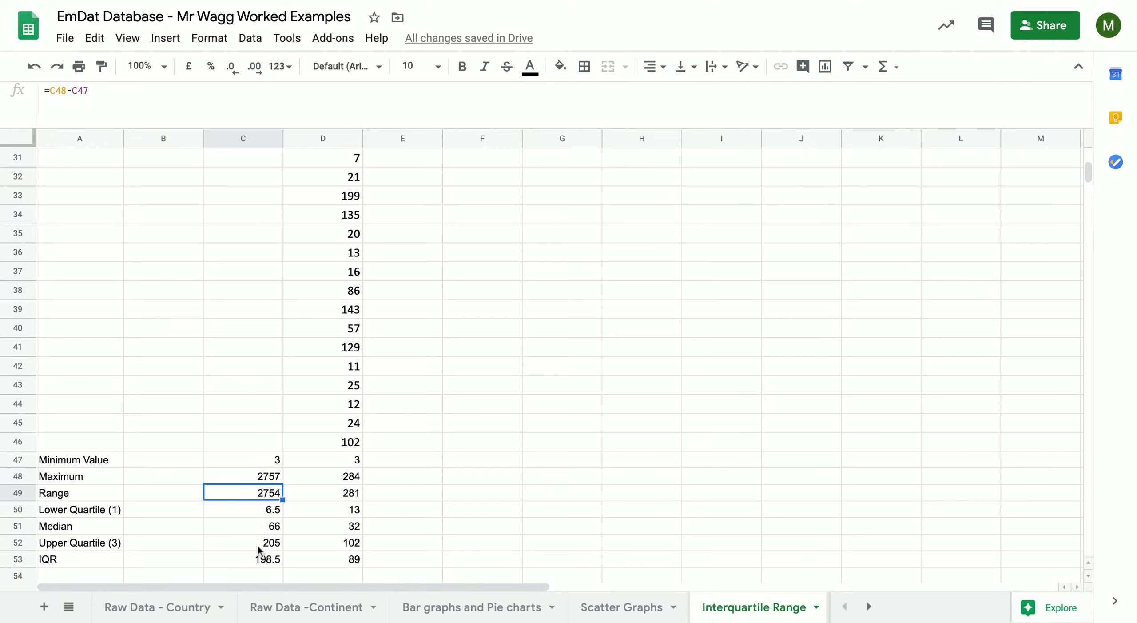
click(271, 559)
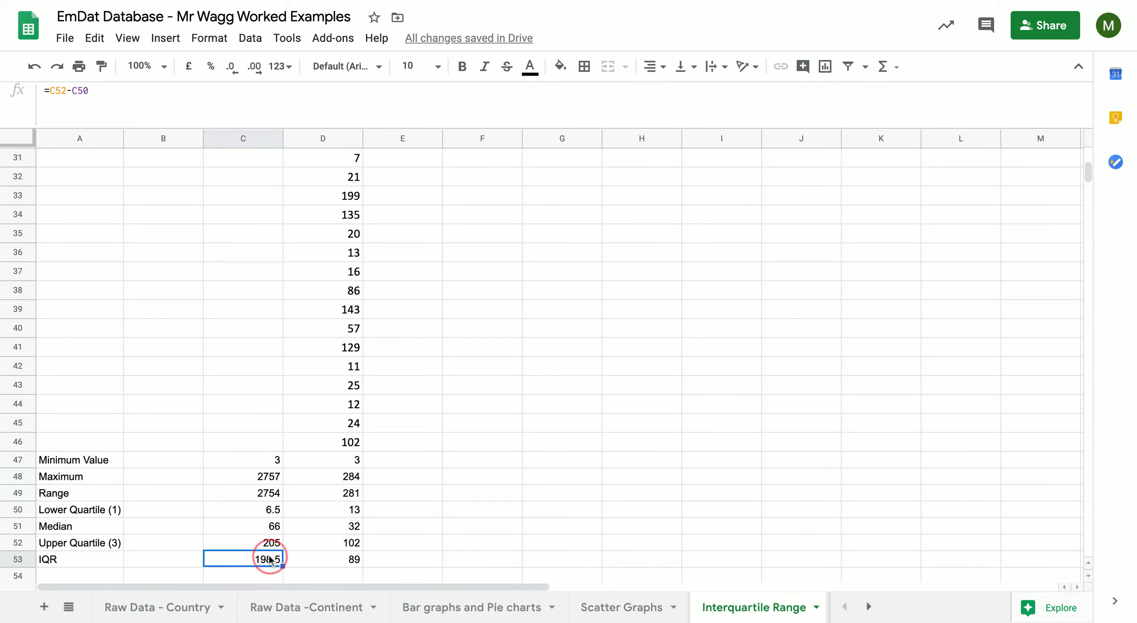